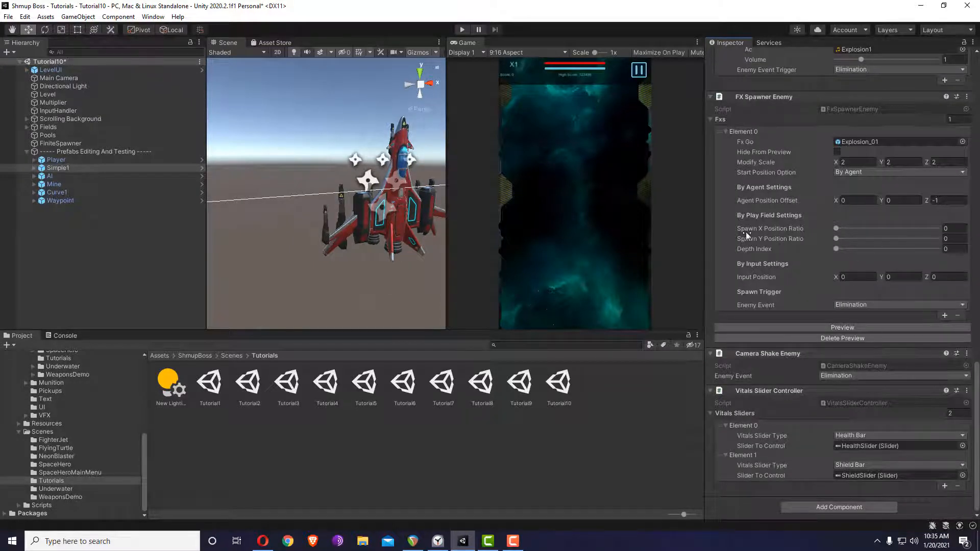
Step: Add one entry to the Simple1 enemy's Drops list and set its Drop Radius to about 0.88
scroll(746, 234, "up", 12)
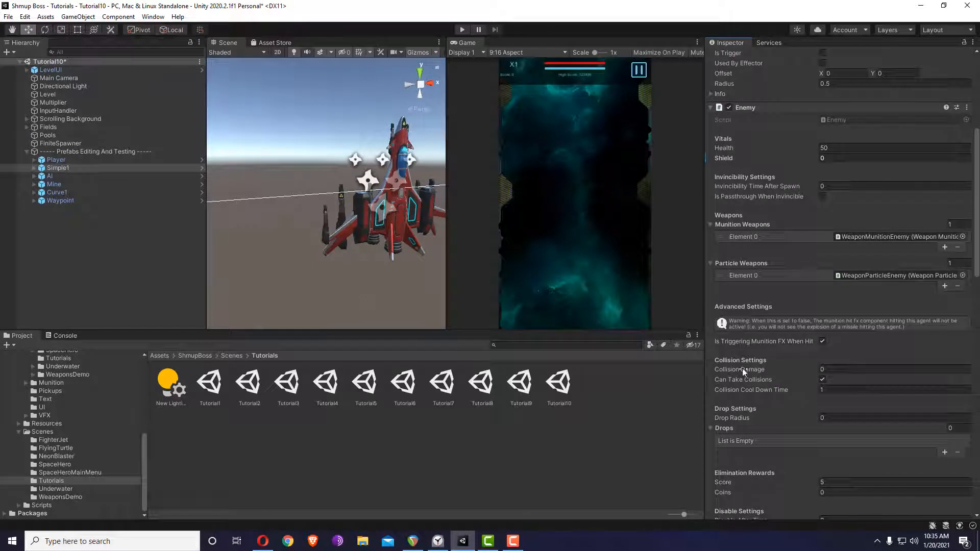
left_click(957, 430)
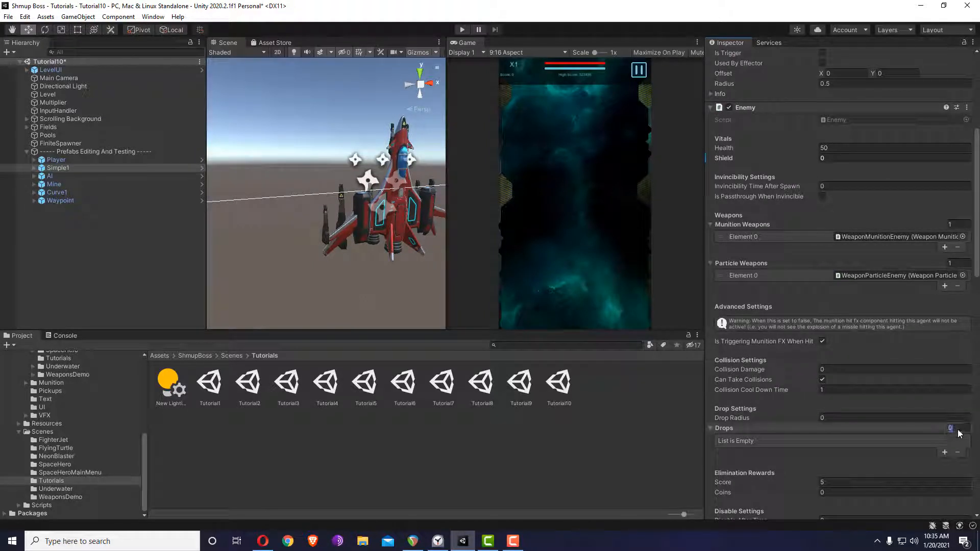
type("1")
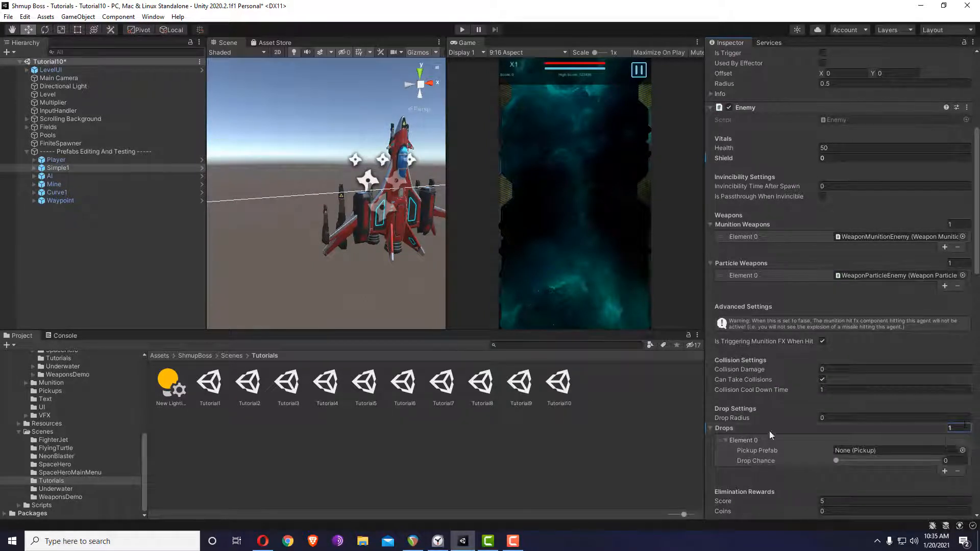
left_click_drag(736, 418, 754, 417)
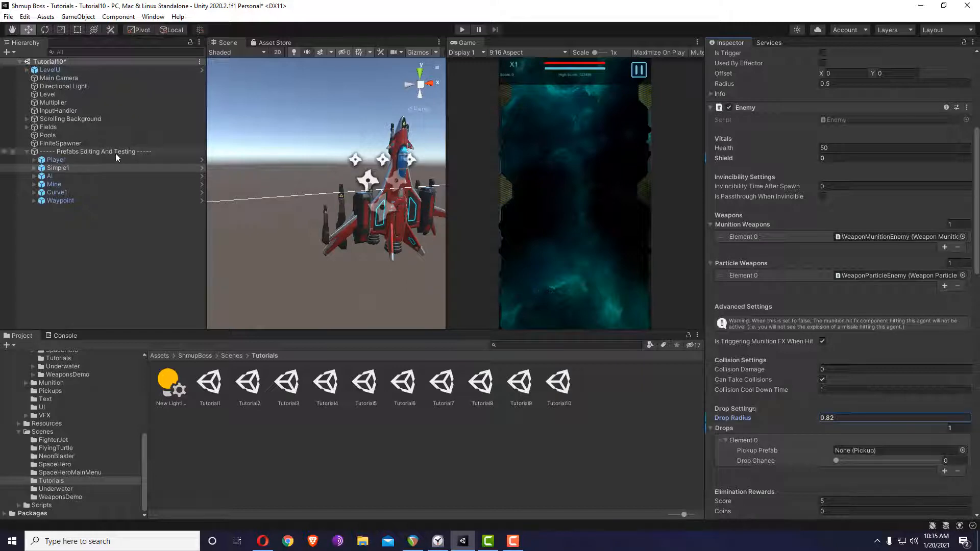
double_click(58, 168)
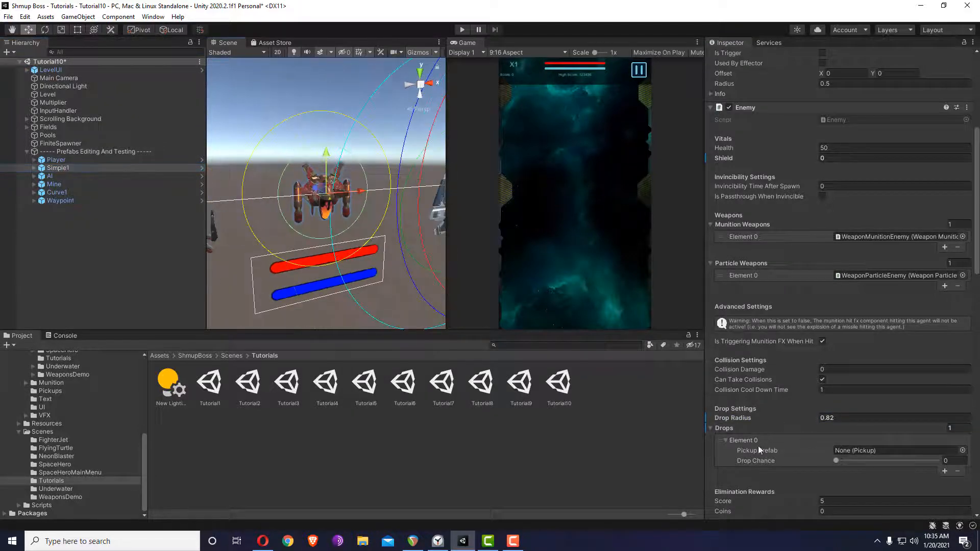
left_click_drag(741, 421, 739, 421)
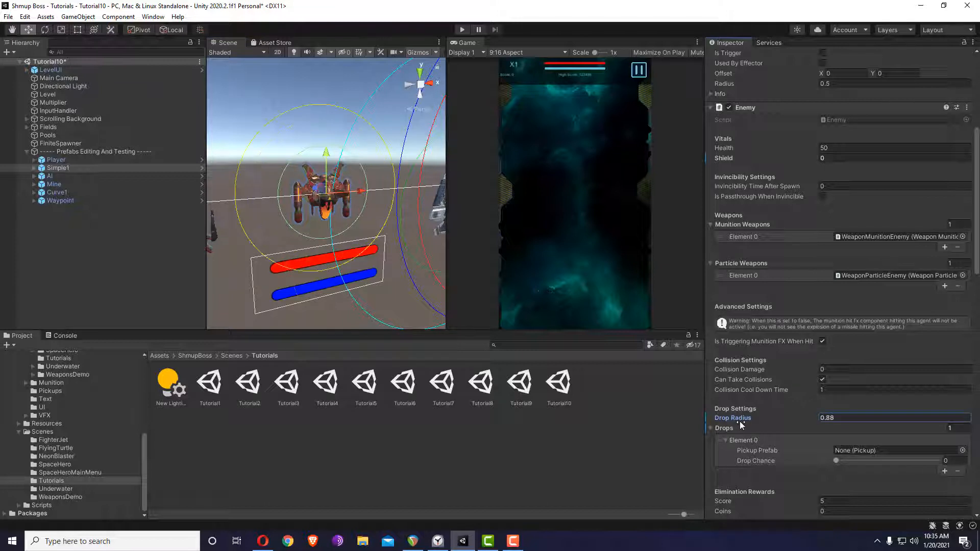
Step: Assign the Lives pickup prefab to the new drop entry and set its Drop Chance to 100
scroll(75, 422, "up", 3)
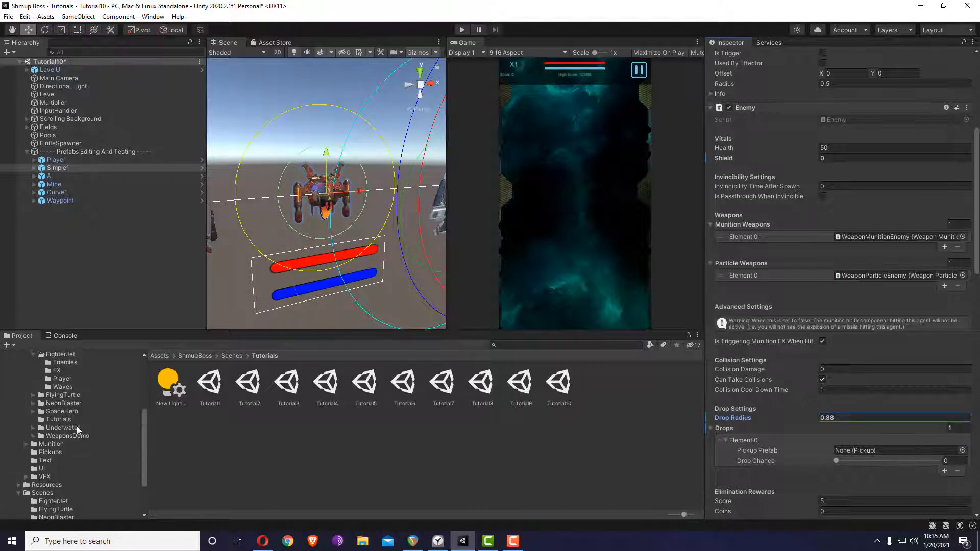
left_click(54, 453)
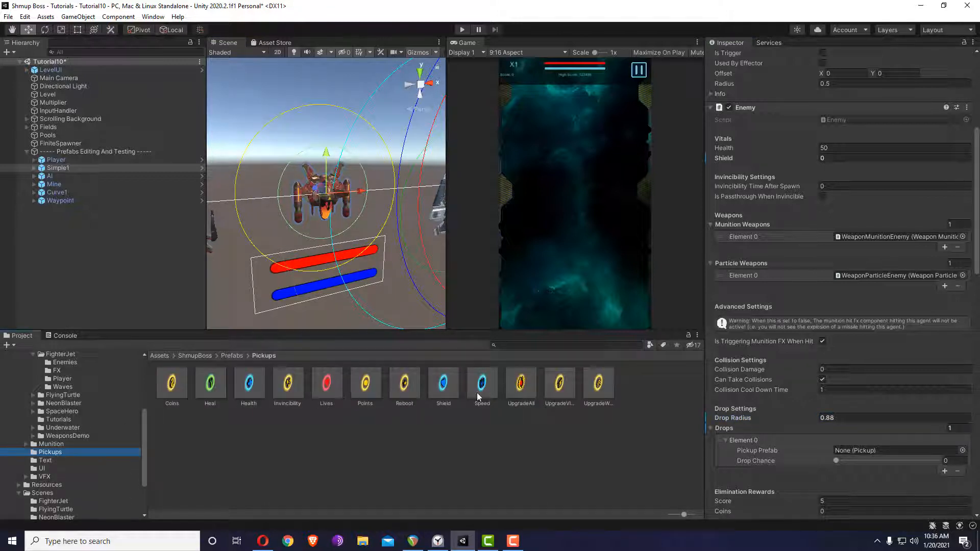
left_click_drag(326, 386, 888, 452)
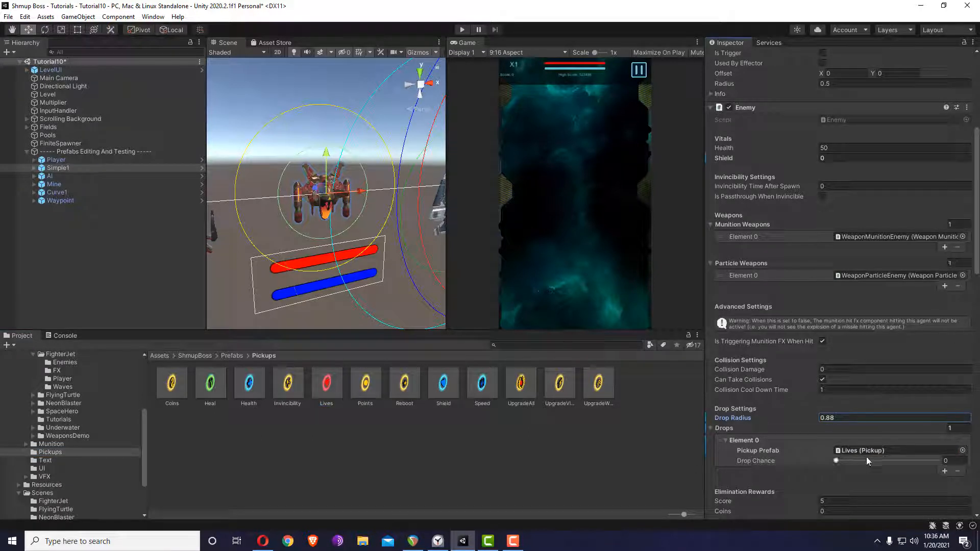
left_click_drag(840, 460, 939, 459)
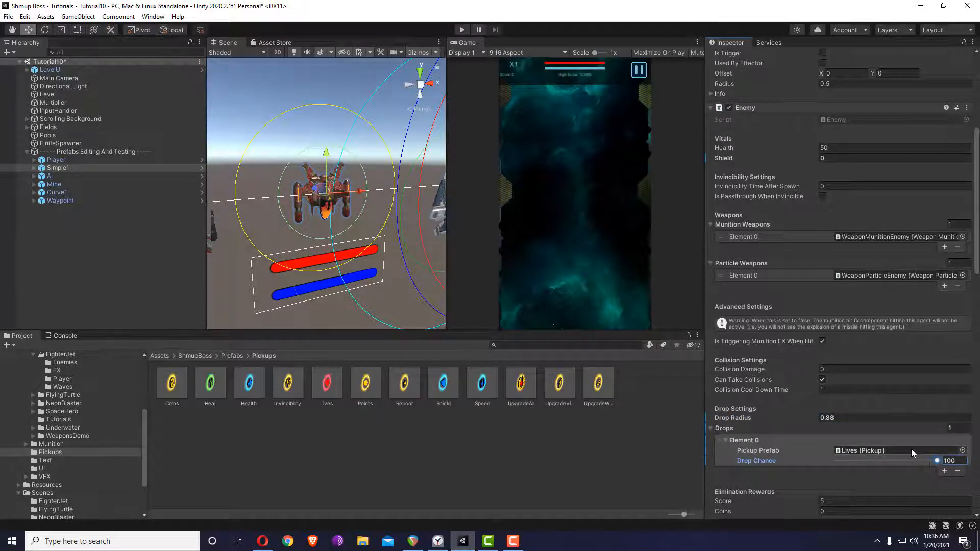
Step: Apply all of Simple1's overrides to its prefab
scroll(911, 449, "up", 5)
left_click(934, 78)
left_click(939, 160)
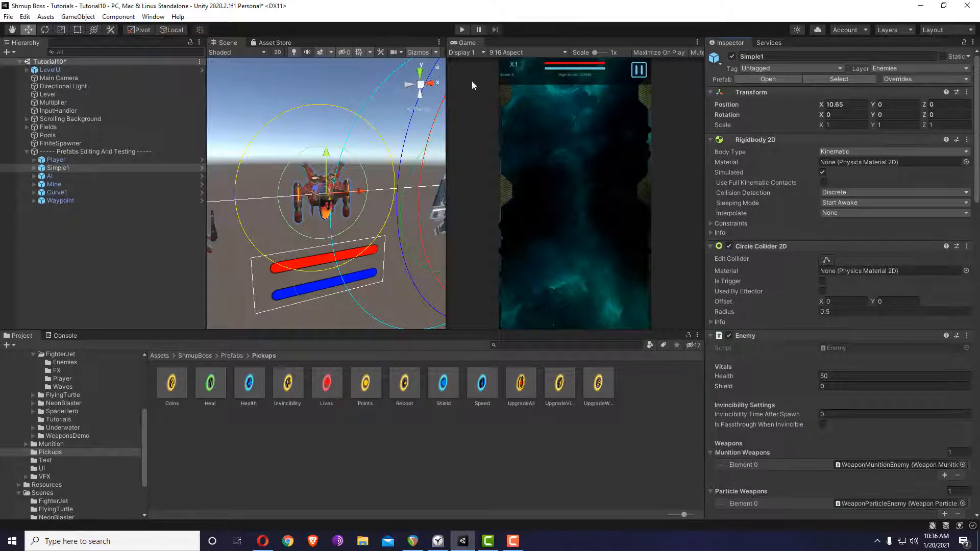
Step: Play-test the level to check the enemies' pickup drops, and stop the game
left_click(463, 30)
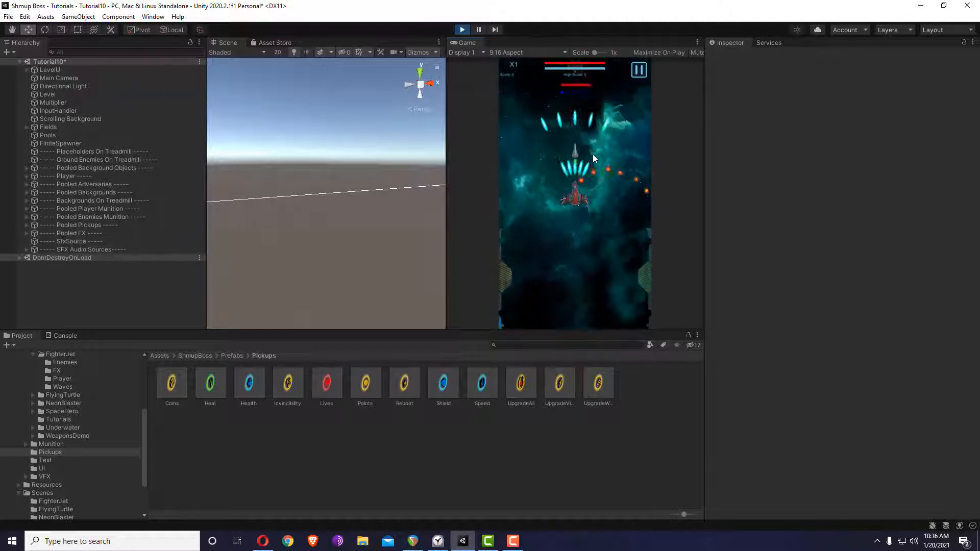
key("XF86AudioLowerVolume")
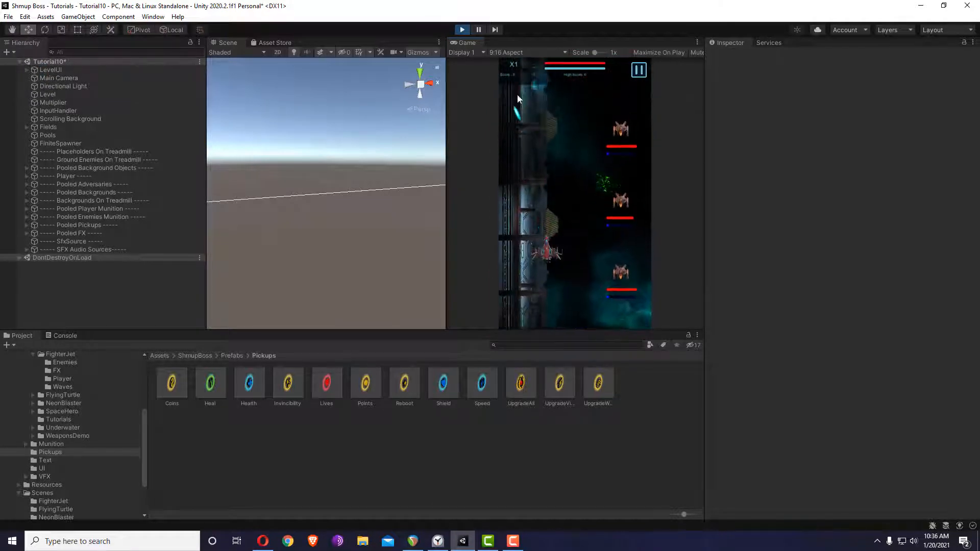
left_click(462, 29)
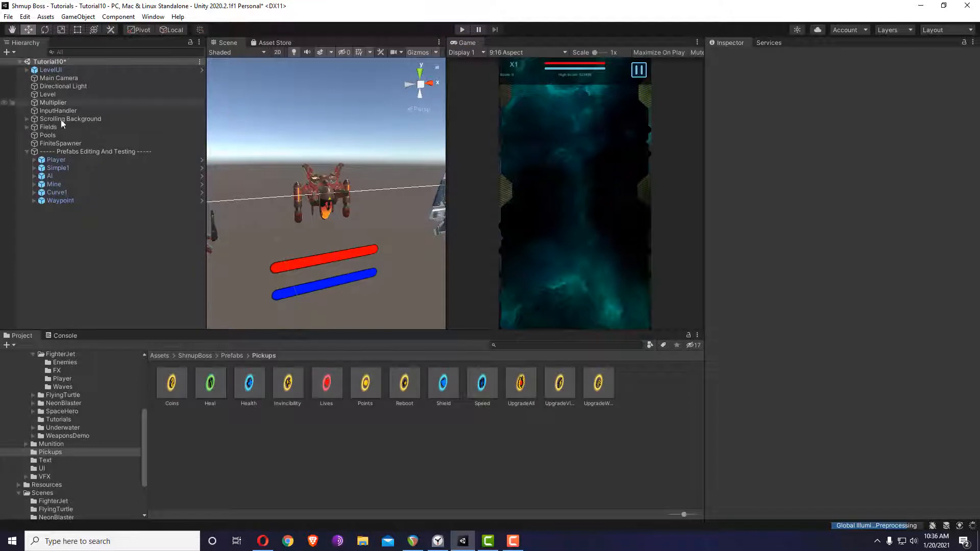
Step: Set Player Max Lives to 10 on the Level object
left_click(66, 158)
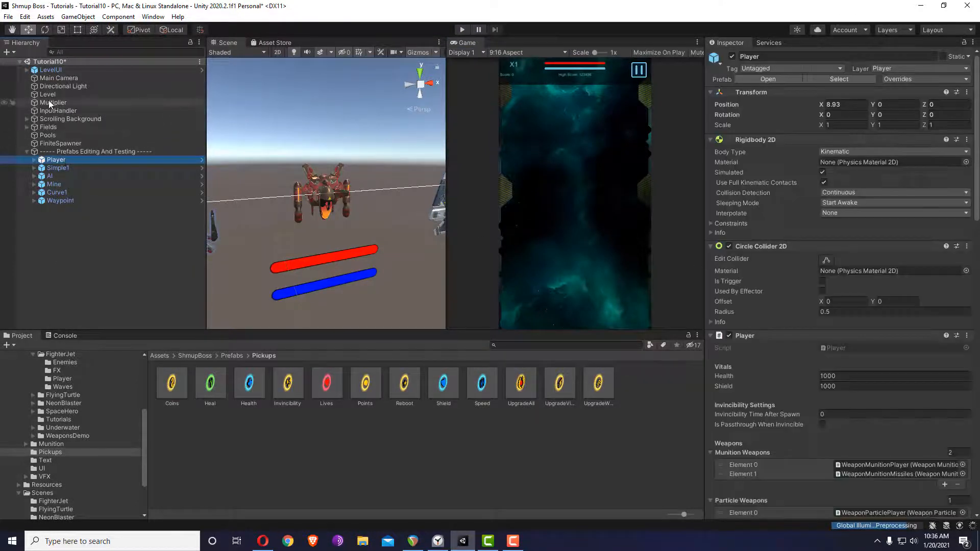
left_click(48, 94)
left_click(832, 215)
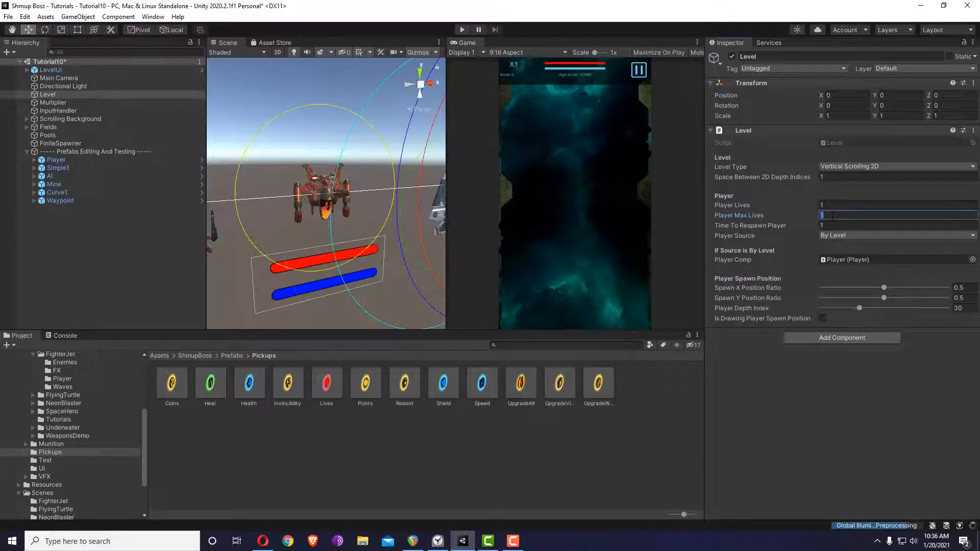
Step: Run the game again to check that collected Lives pickups add player lives, and exit play mode
left_click(462, 30)
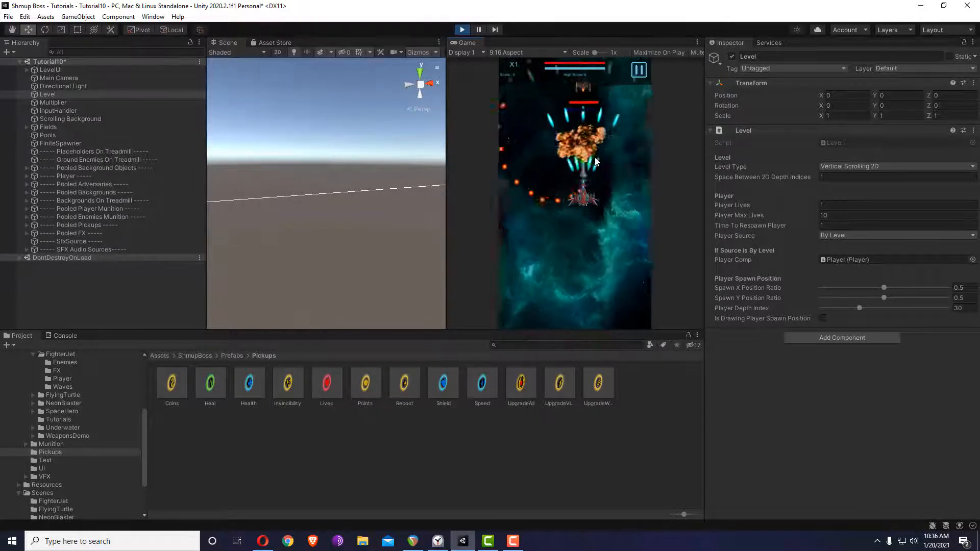
key("XF86AudioLowerVolume")
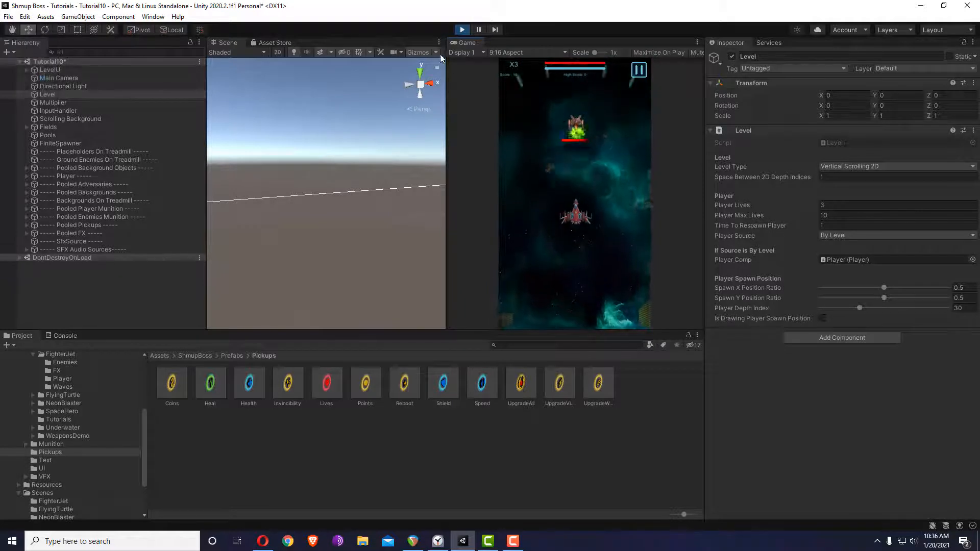
left_click(462, 31)
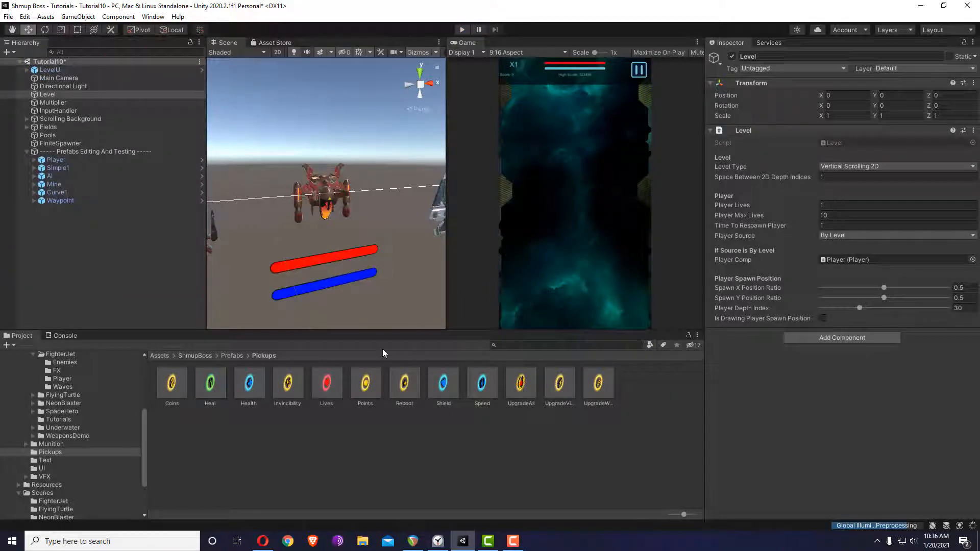
Step: Examine the Lives pickup prefab's components, including its pickup effect, collider, player tracker and magnet mover settings
left_click(332, 388)
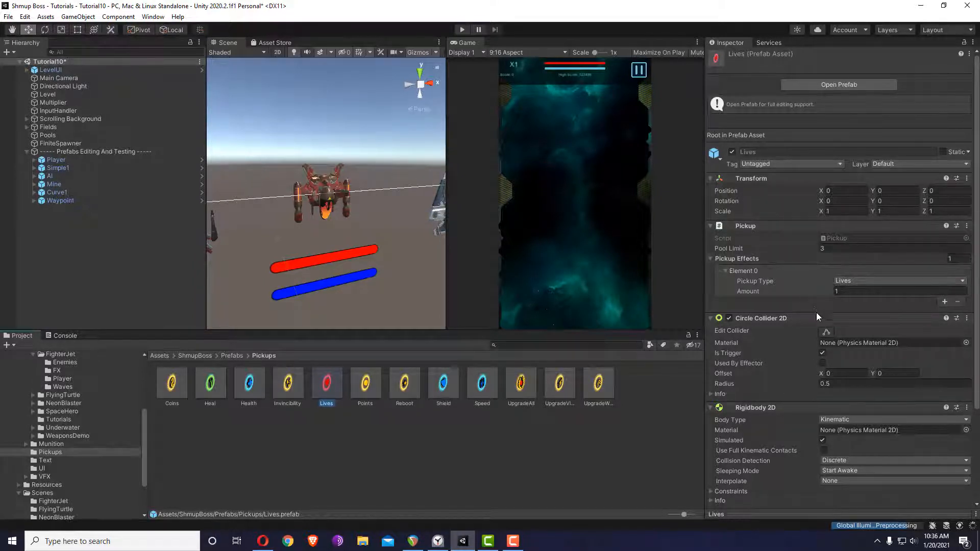
scroll(816, 312, "down", 3)
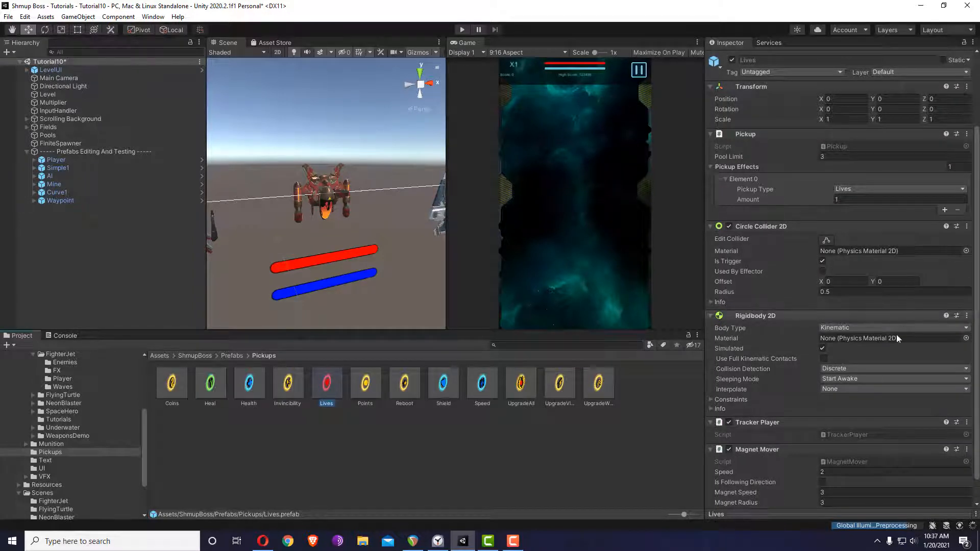
scroll(896, 335, "down", 1)
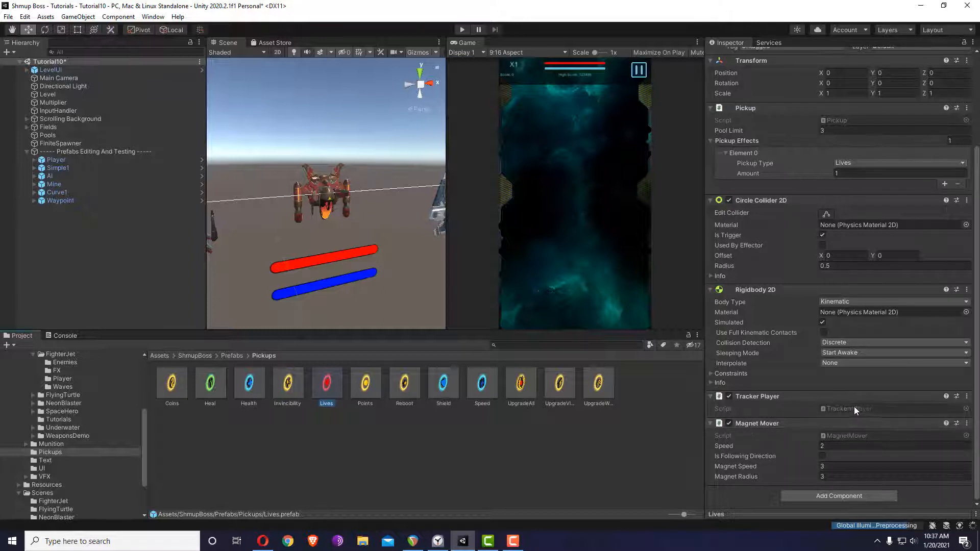
scroll(842, 235, "up", 4)
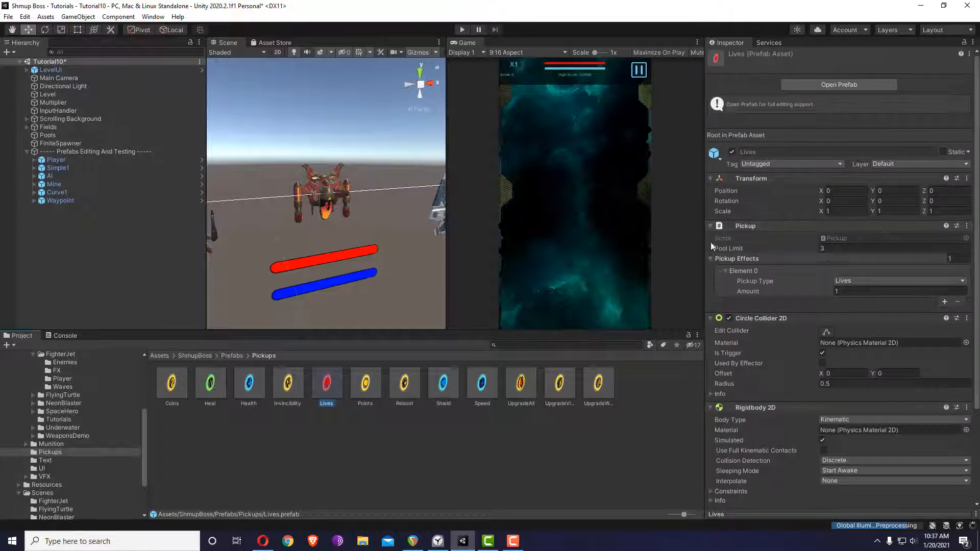
Step: Create a Shmup Boss pickup template and parent it under the Prefabs Editing And Testing object
left_click(99, 215)
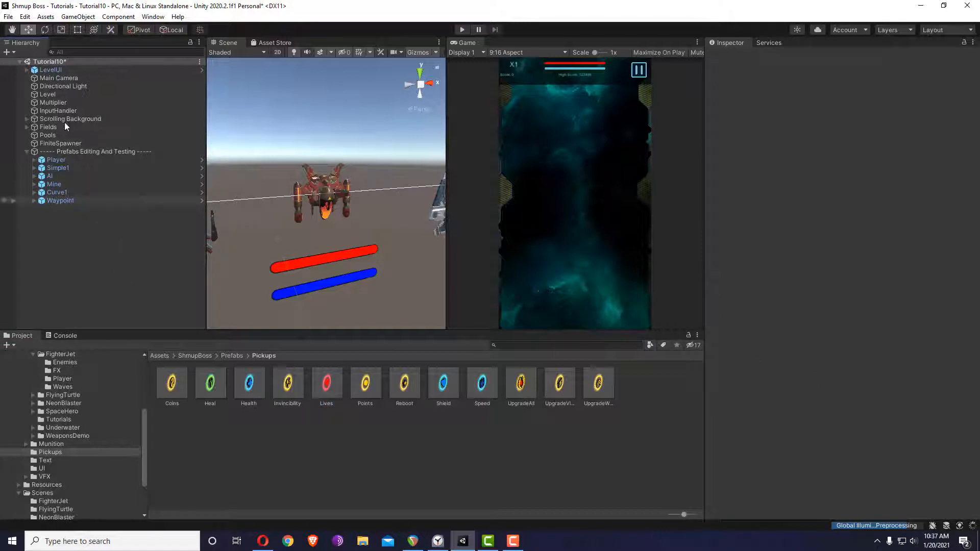
left_click(24, 16)
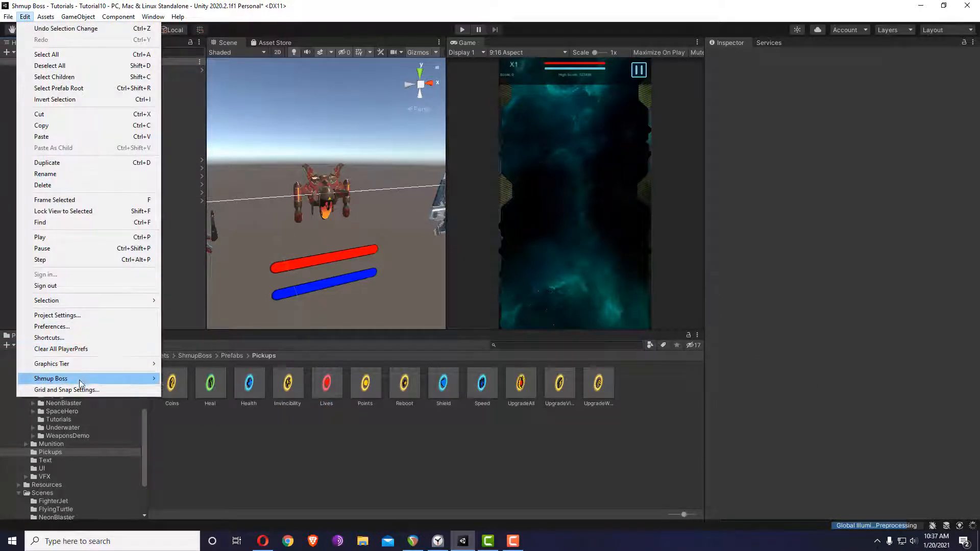
mouse_move(82, 383)
mouse_move(221, 394)
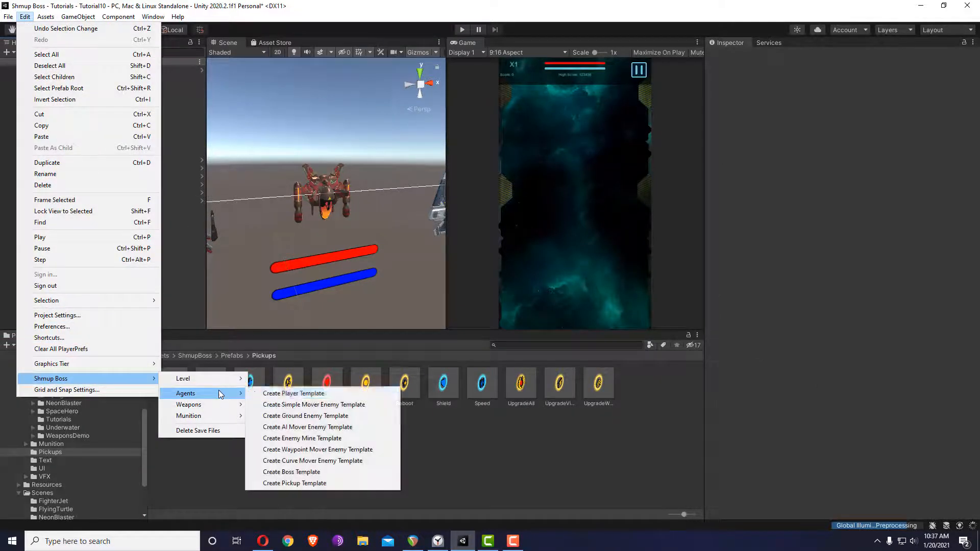
left_click(314, 483)
left_click(50, 209)
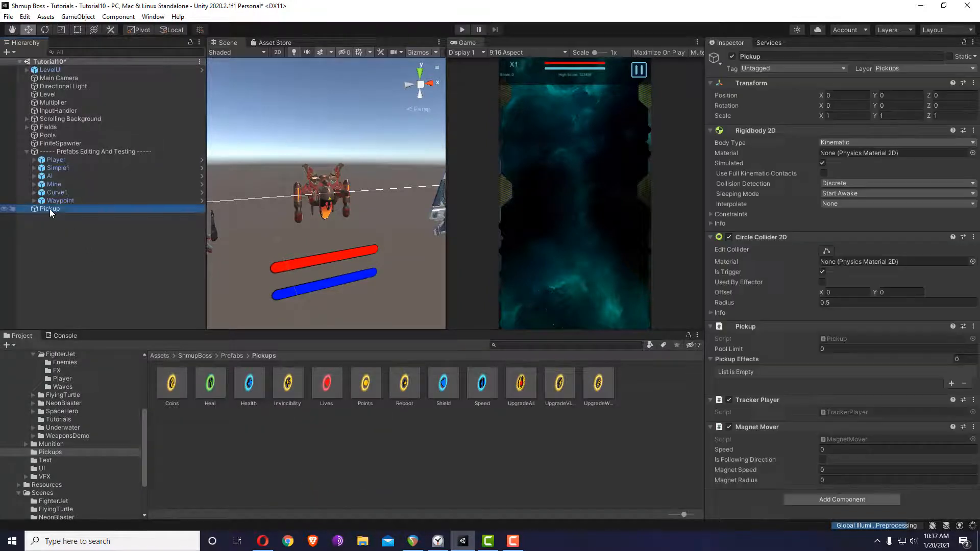
left_click_drag(58, 207, 61, 152)
Step: Set the new Pickup's Magnet Mover Speed to 2 and Magnet Speed to 2
left_click(867, 449)
type("2")
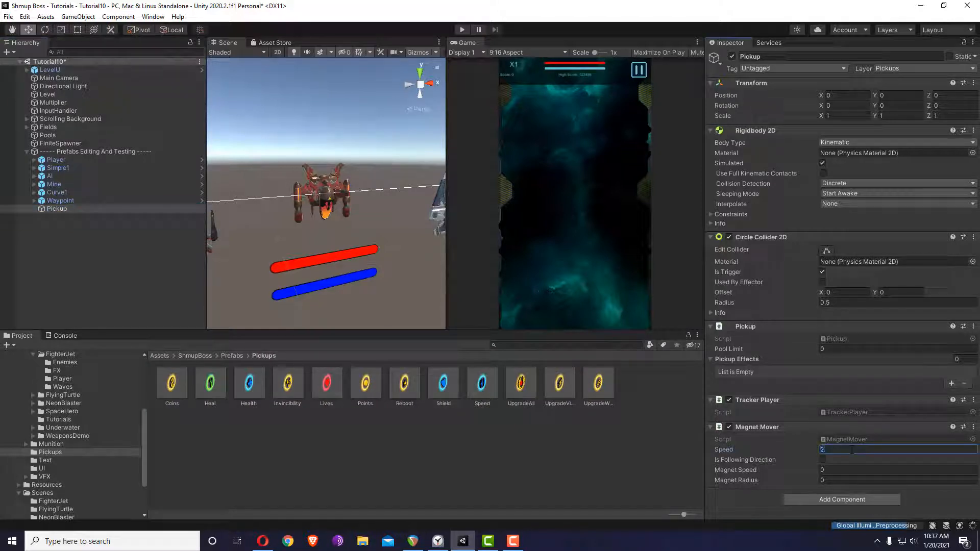
left_click(867, 469)
type("2")
key("Return")
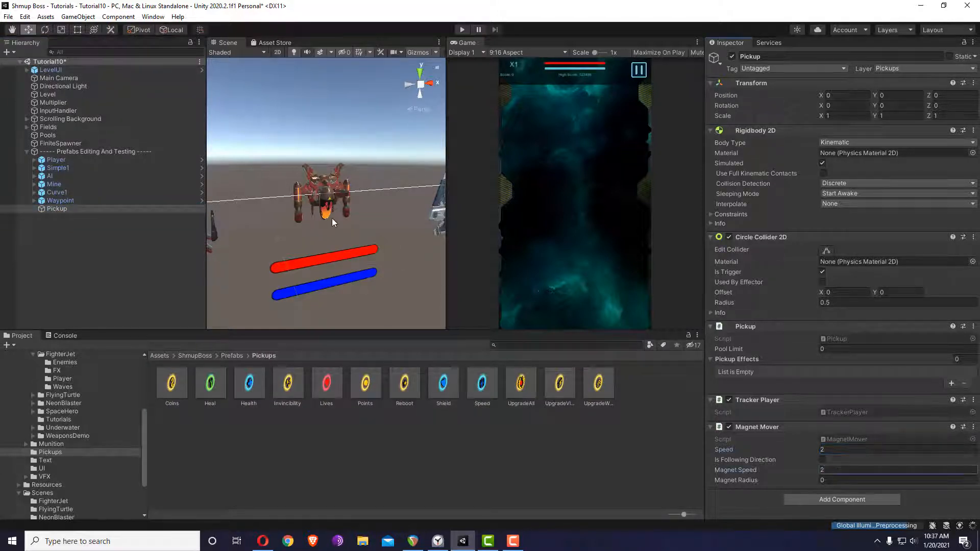
Step: Add a 3D cube as a child of the Pickup object to serve as its visual
left_click_drag(332, 218, 264, 217, "alt")
double_click(57, 210)
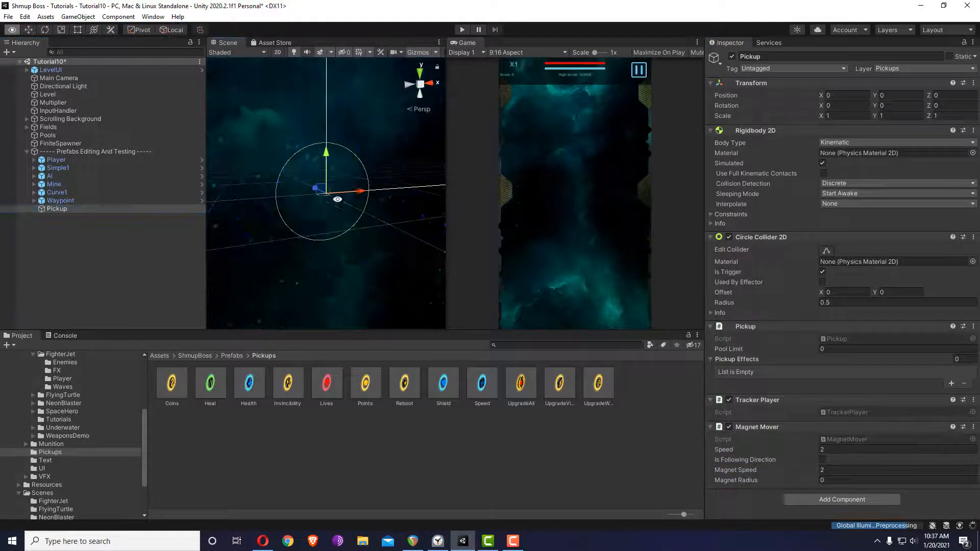
scroll(75, 452, "up", 5)
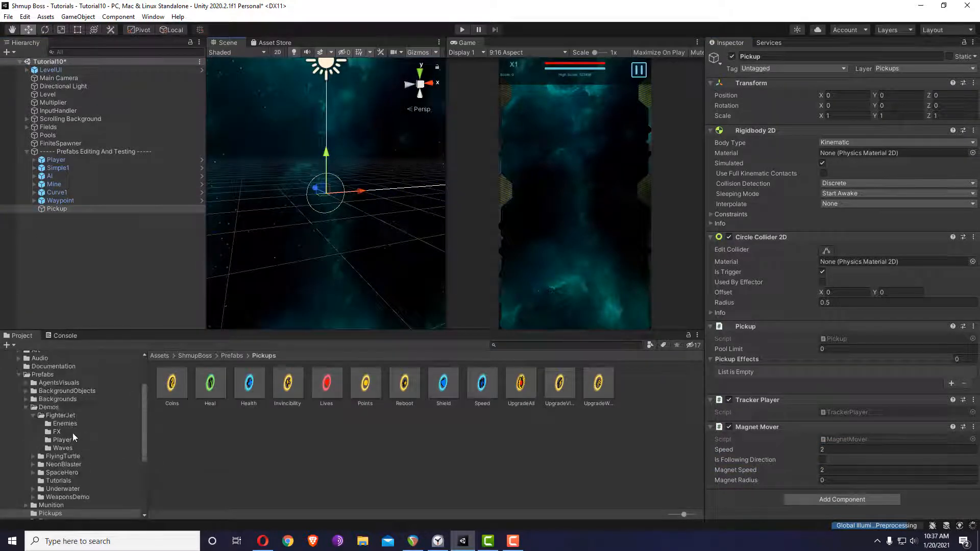
left_click(53, 209)
right_click(51, 211)
mouse_move(92, 362)
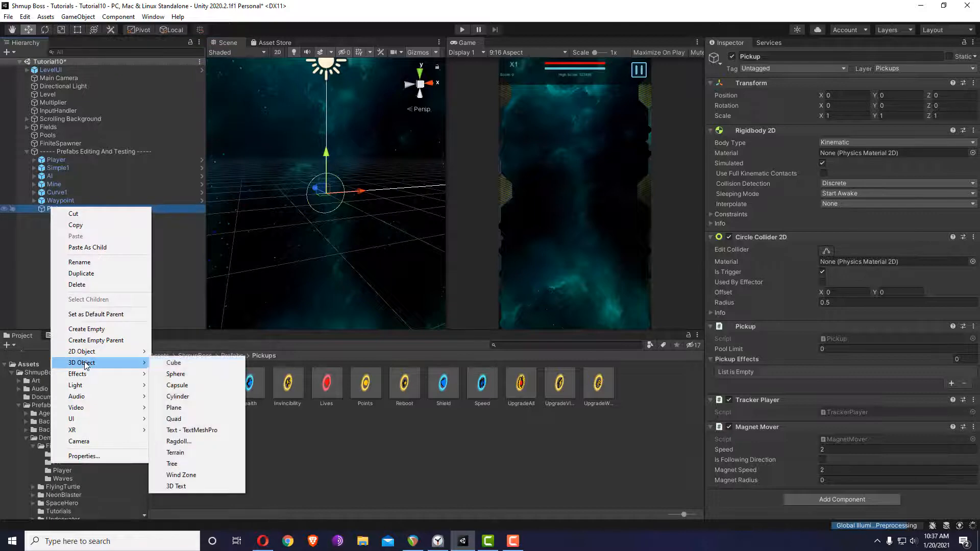
left_click(196, 364)
Step: Move the Pickup object along X to about 21, outside the play field, and frame it in the scene view
left_click(65, 209)
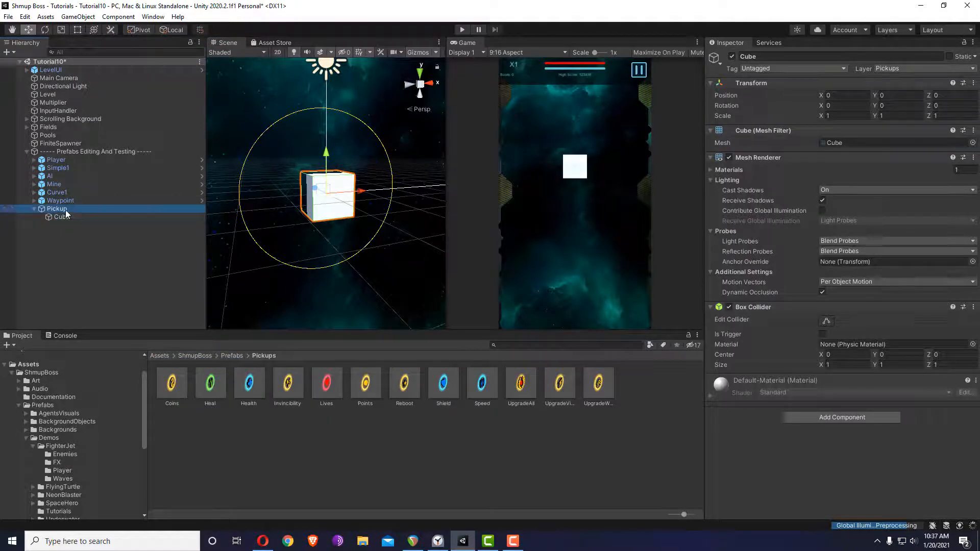
scroll(354, 198, "down", 2)
scroll(354, 197, "down", 3)
middle_click_drag(358, 198, 267, 202)
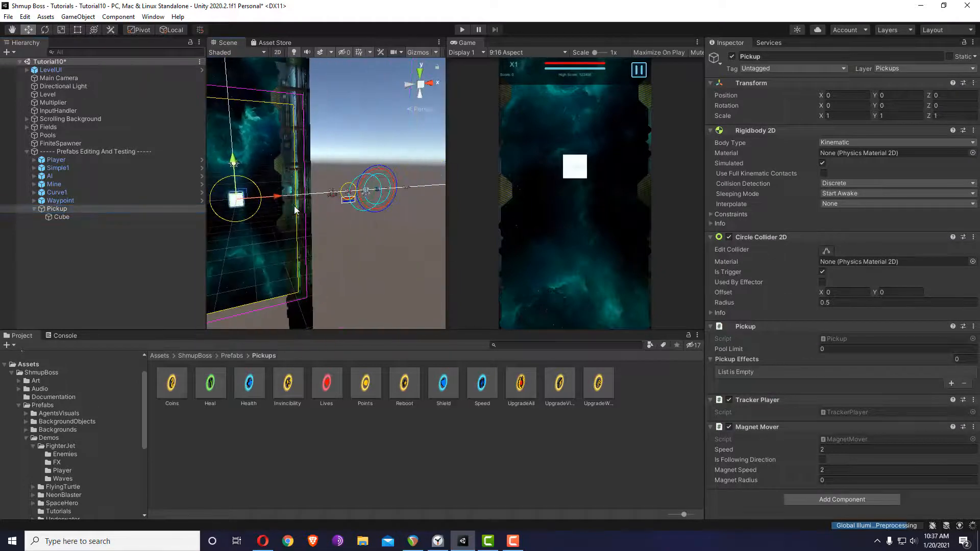
left_click_drag(268, 201, 447, 194)
key("f")
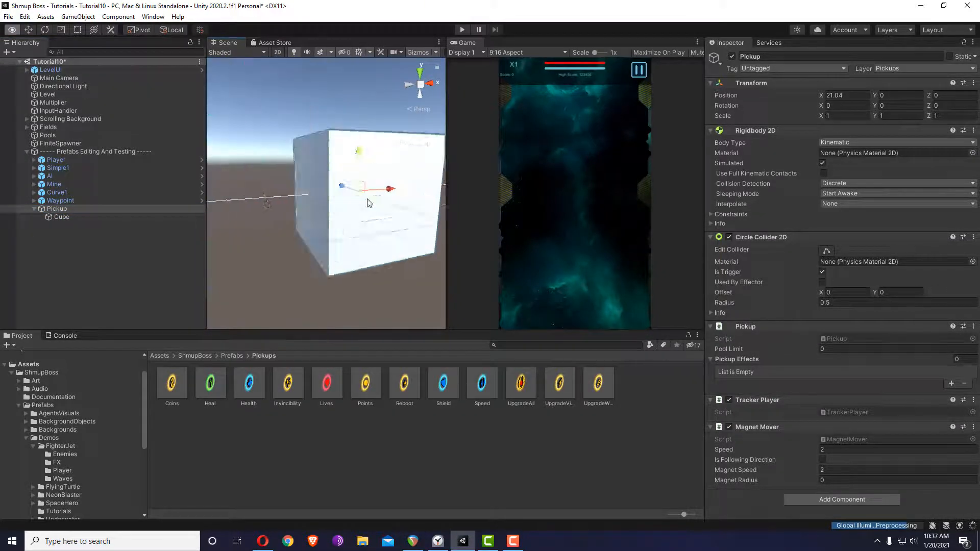
Step: Scale the Pickup's child Cube uniformly down to about 0.6 on all axes
key("r")
left_click(106, 215)
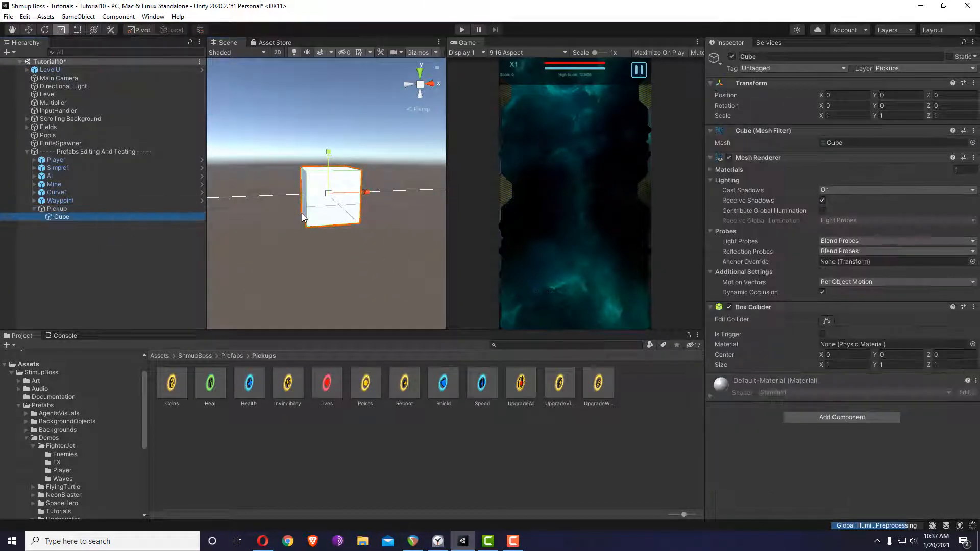
left_click_drag(329, 198, 316, 204)
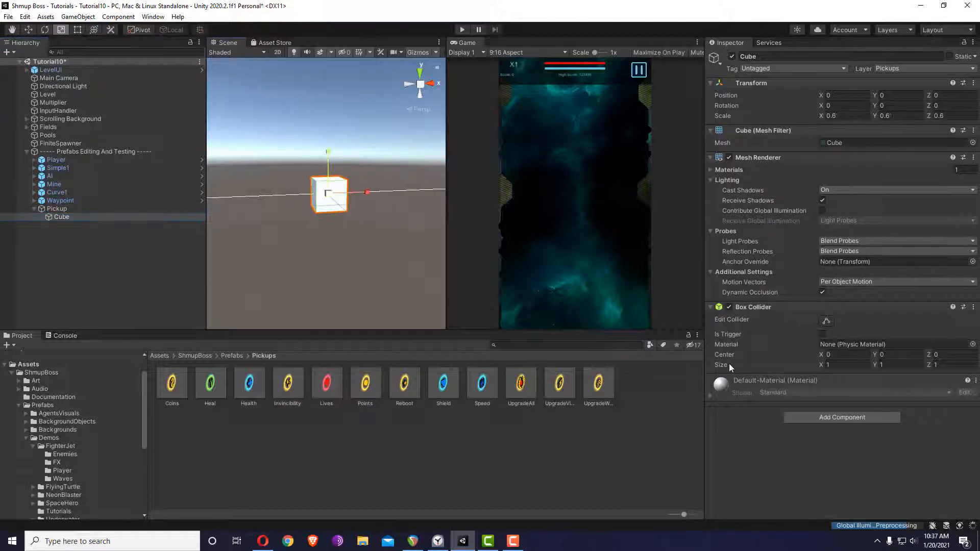
Step: Add the Shmup Boss Simple Rotator component to the Cube
left_click(795, 417)
scroll(816, 472, "down", 3)
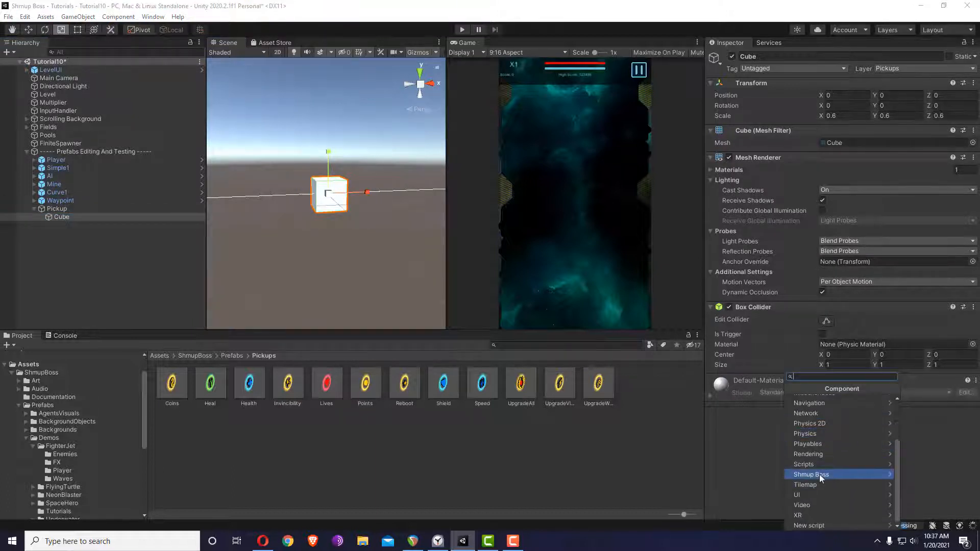
left_click(819, 473)
left_click(811, 501)
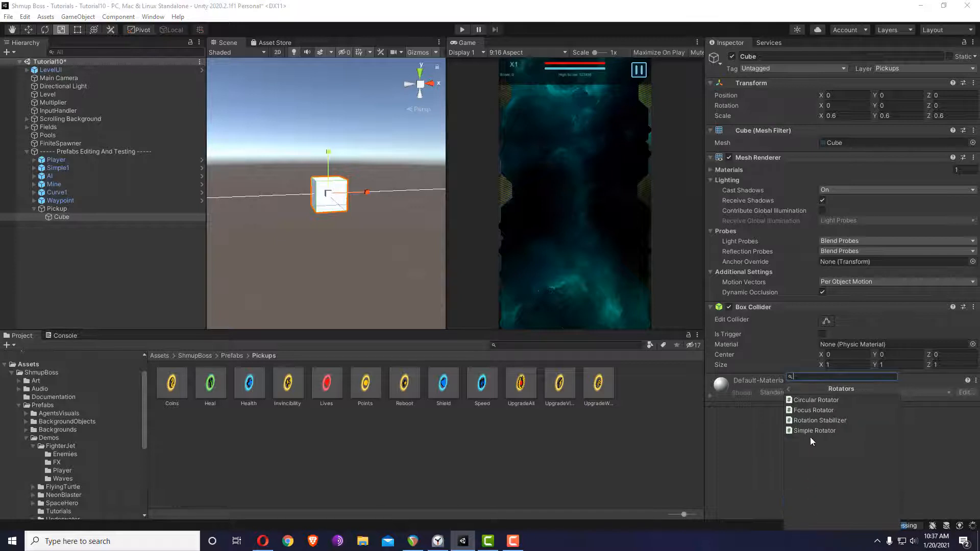
left_click(814, 431)
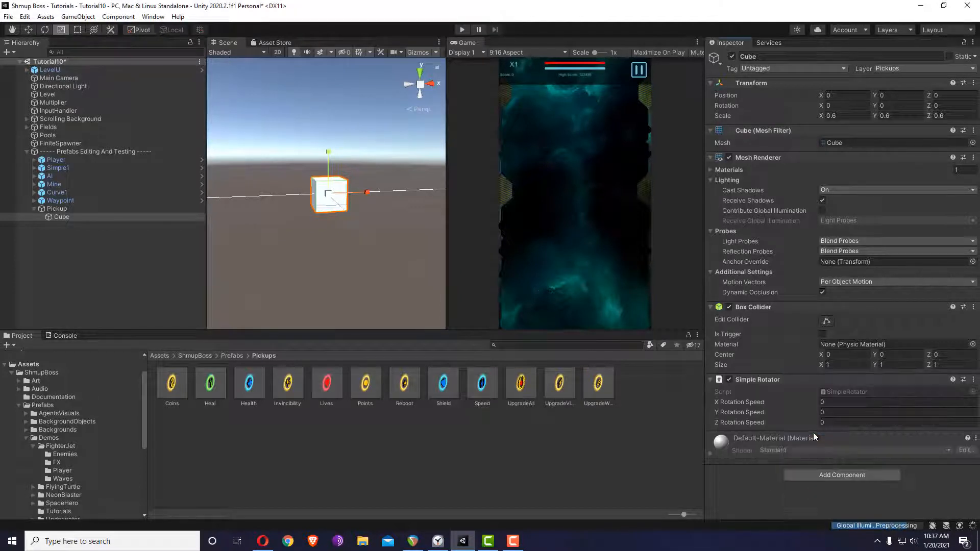
Step: Set the Cube's Simple Rotator X, Y and Z Rotation Speed to 20 each
left_click(830, 402)
type("20")
left_click(830, 413)
type("20")
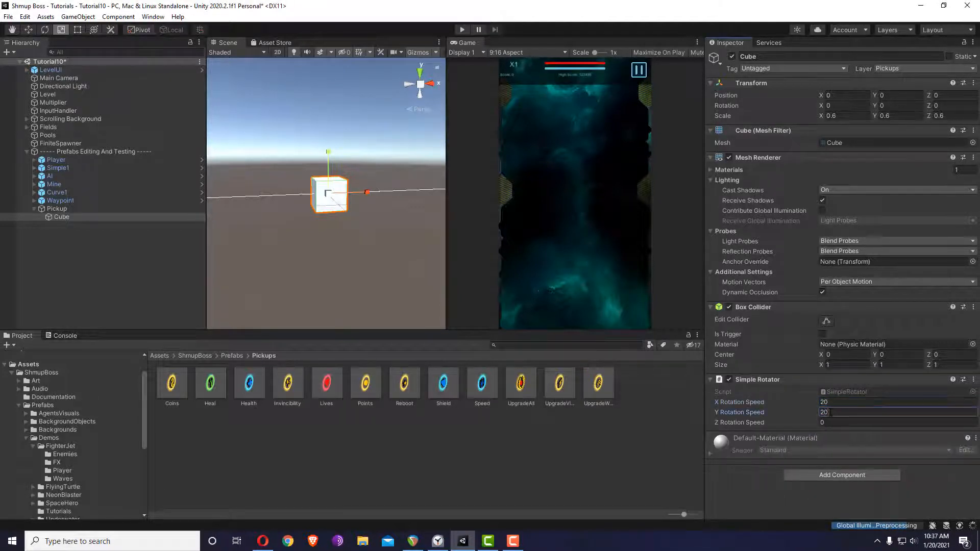
left_click(831, 422)
type("20")
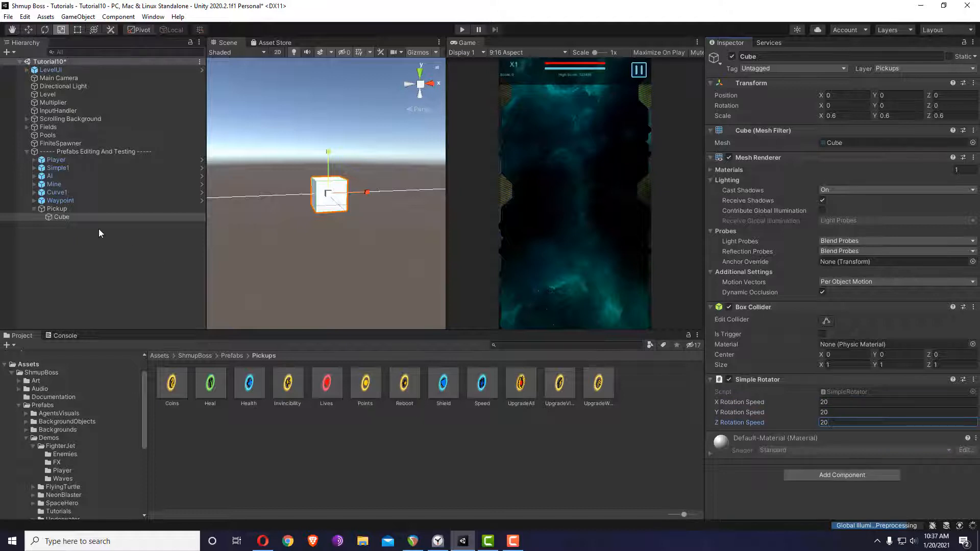
Step: Set the Pickup object's Pool Limit to 10 and its number of Pickup Effects to 1
left_click(63, 211)
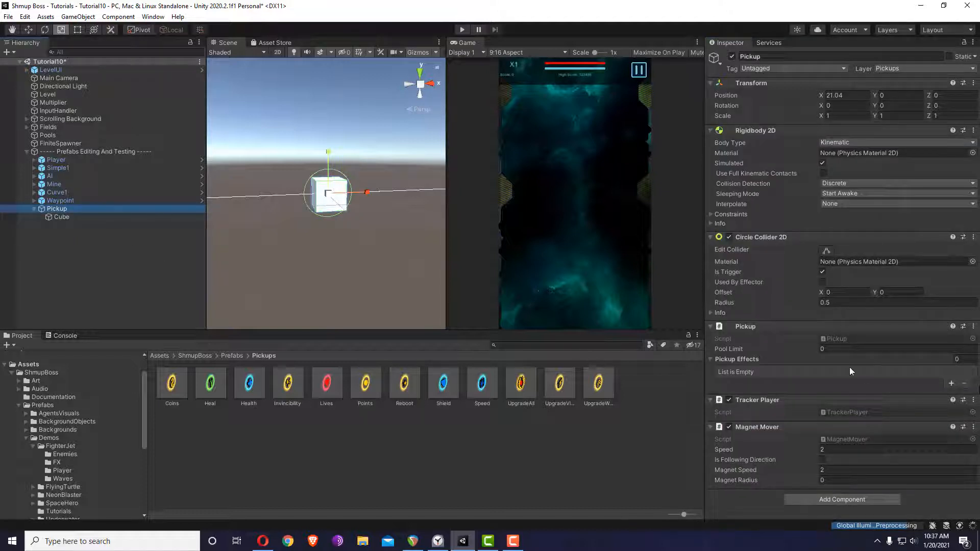
left_click(892, 350)
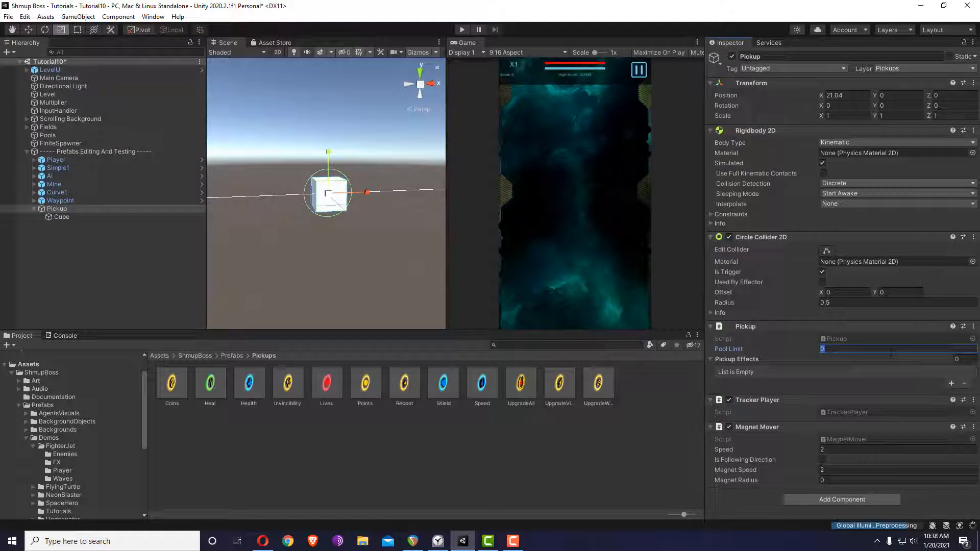
left_click(956, 358)
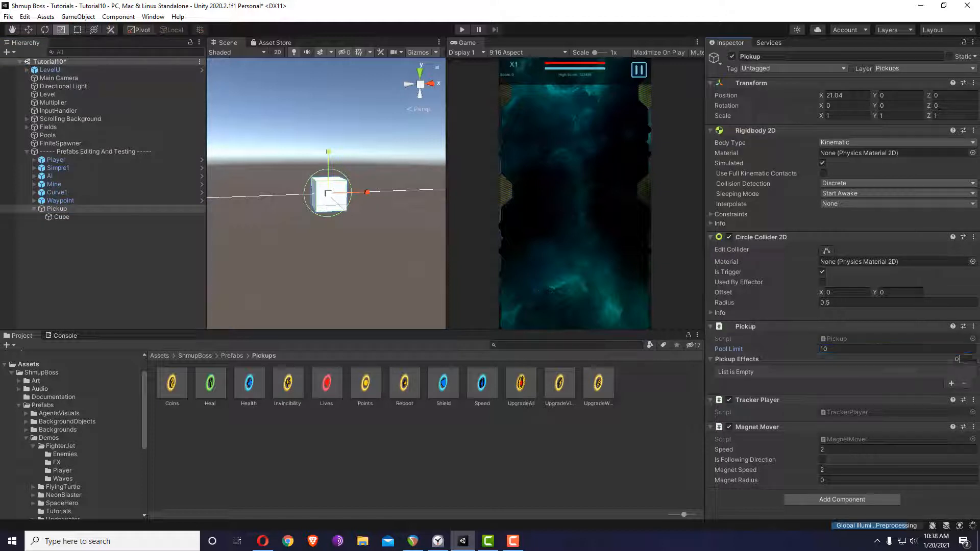
type("1")
key("Return")
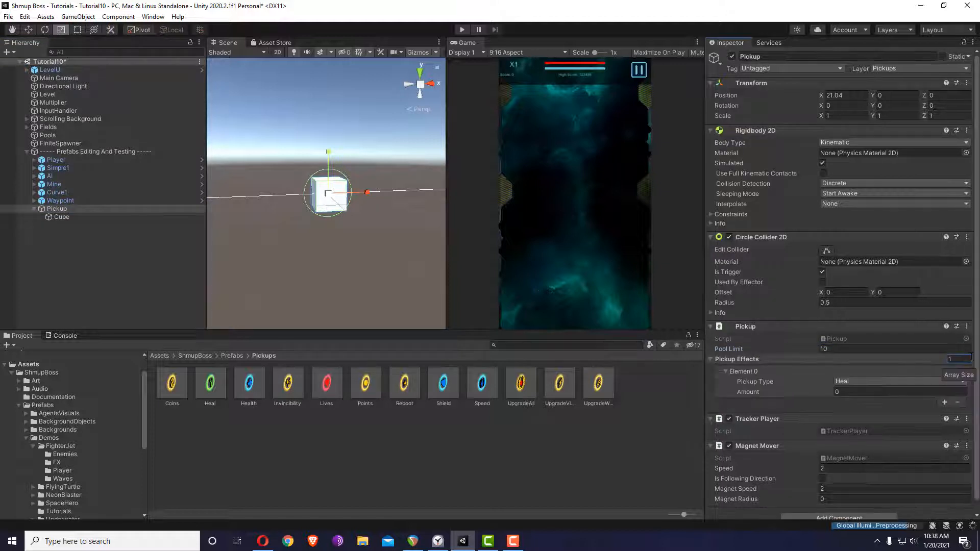
Step: Set the Pickup's first effect to type Point with an Amount of 10
left_click(870, 381)
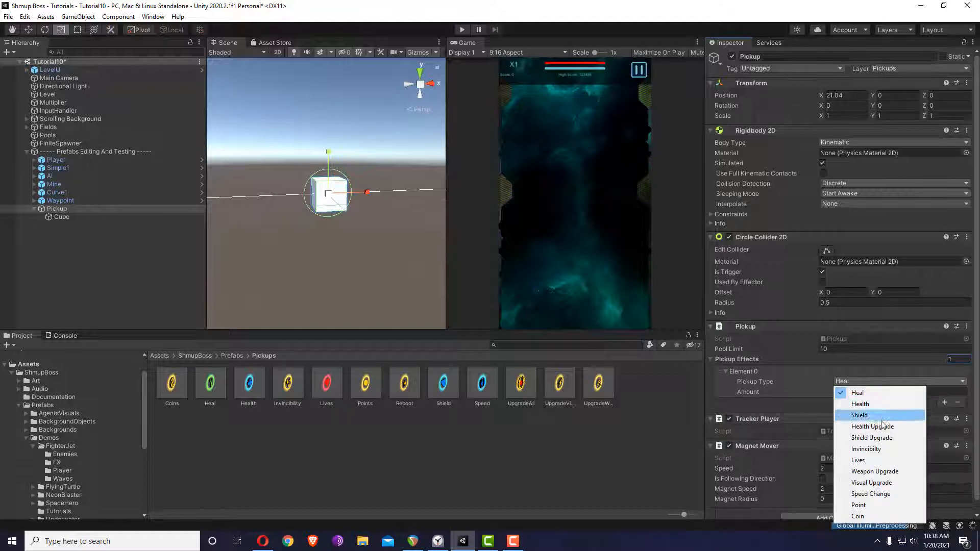
left_click(871, 504)
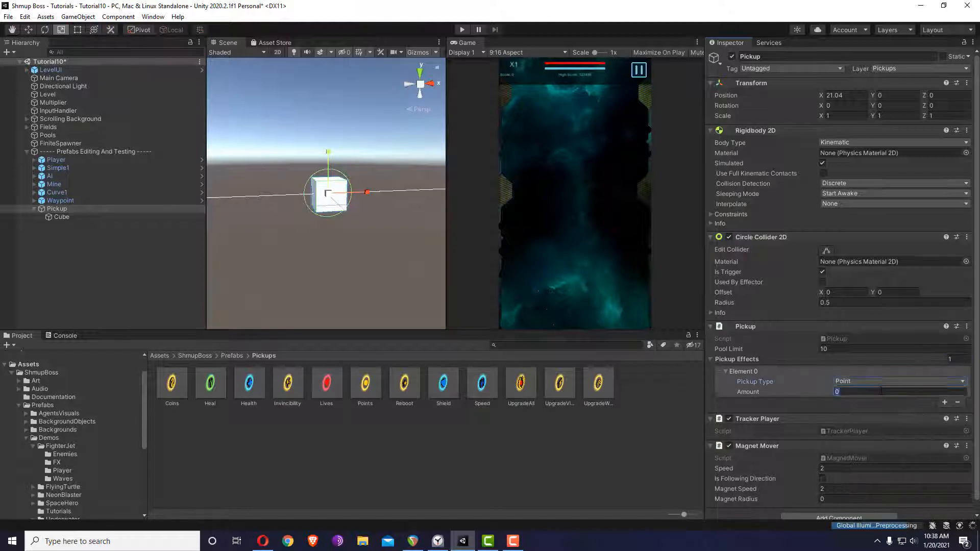
left_click(880, 391)
type("10")
Step: Save the Pickup object as a prefab in the Prefabs/Demos/Tutorials folder
scroll(67, 446, "down", 3)
scroll(58, 483, "down", 2)
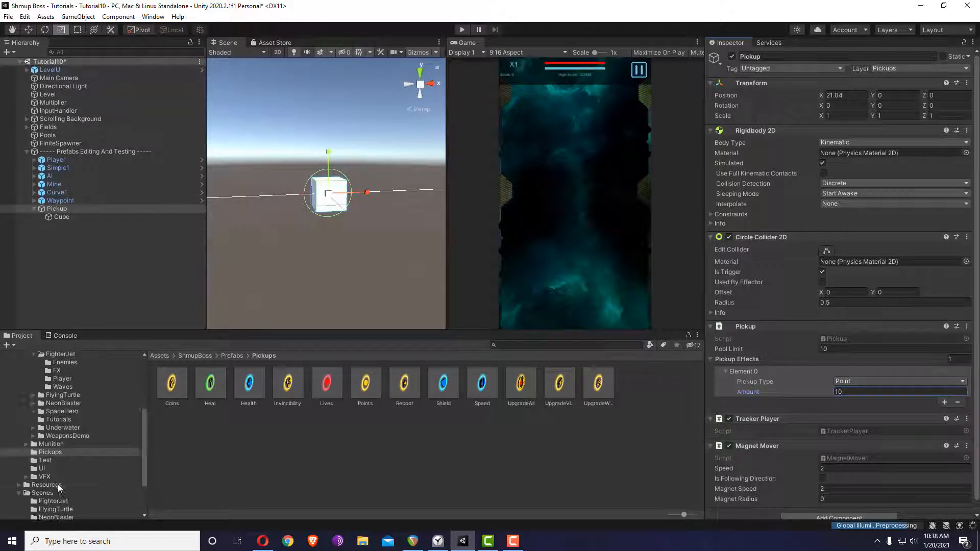
scroll(75, 447, "up", 3)
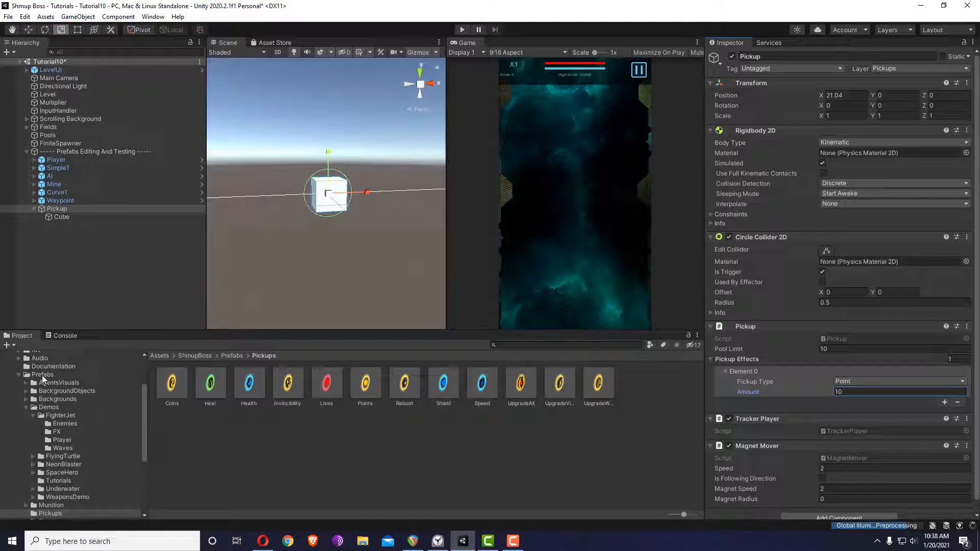
scroll(58, 477, "down", 3)
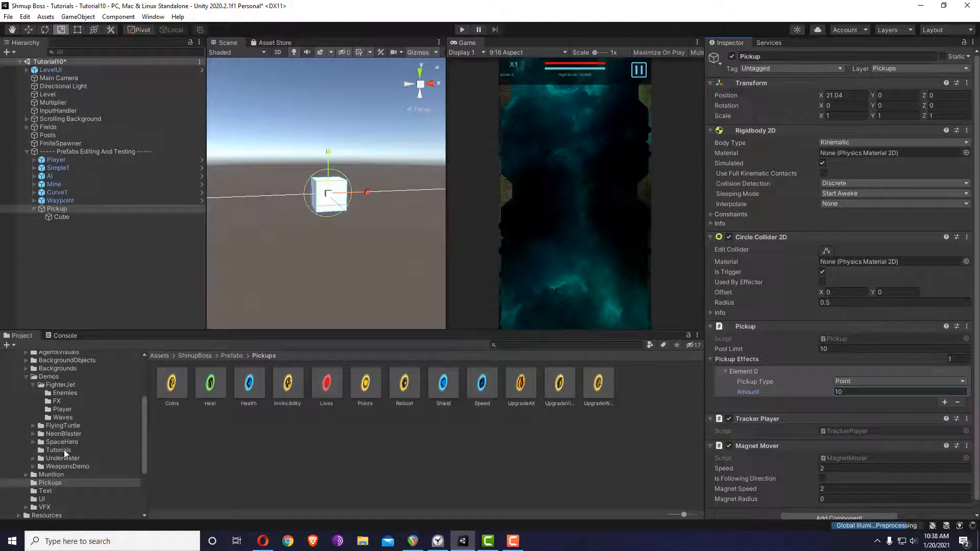
left_click(64, 450)
left_click_drag(56, 209, 473, 439)
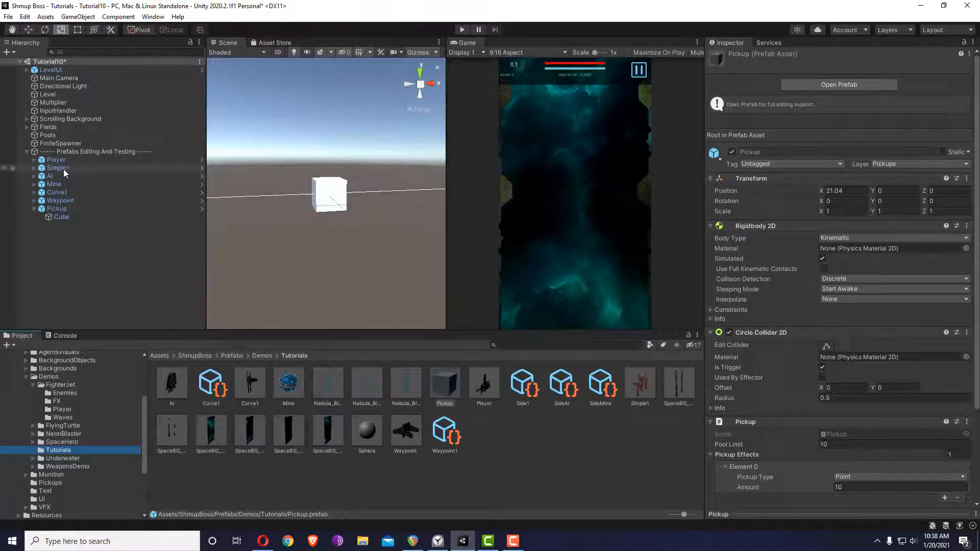
Step: Assign the new Pickup prefab as the Pickup Prefab of the Simple1 enemy's first drop
left_click(63, 167)
scroll(866, 400, "down", 6)
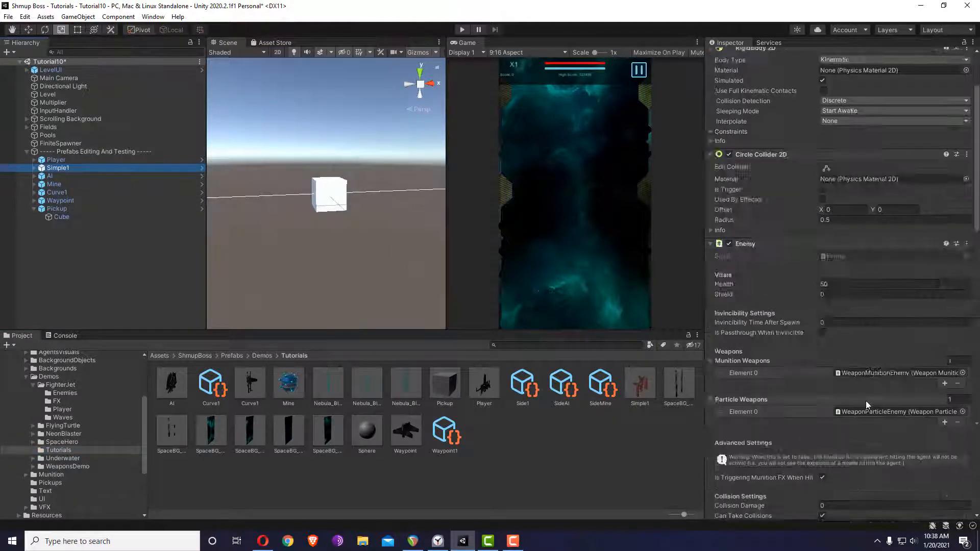
scroll(818, 404, "down", 3)
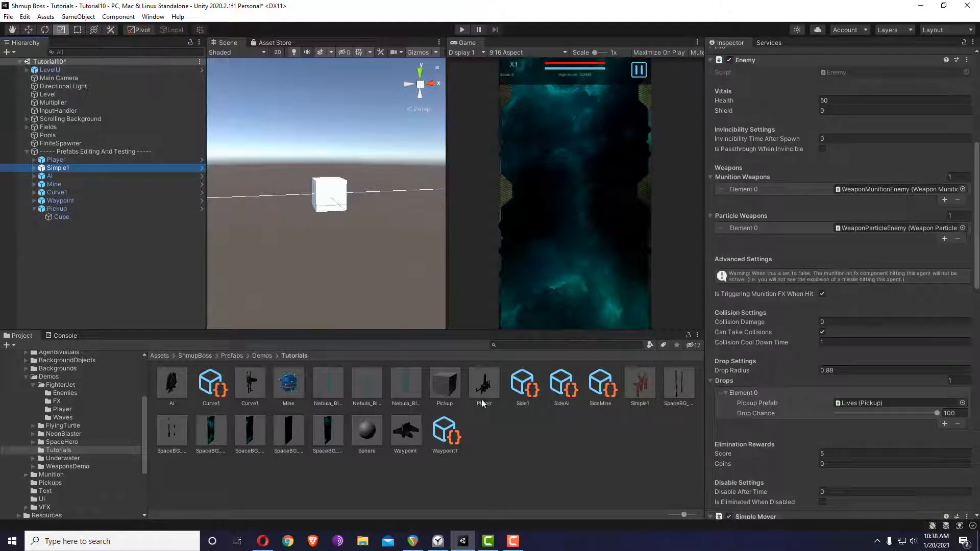
left_click_drag(451, 384, 837, 404)
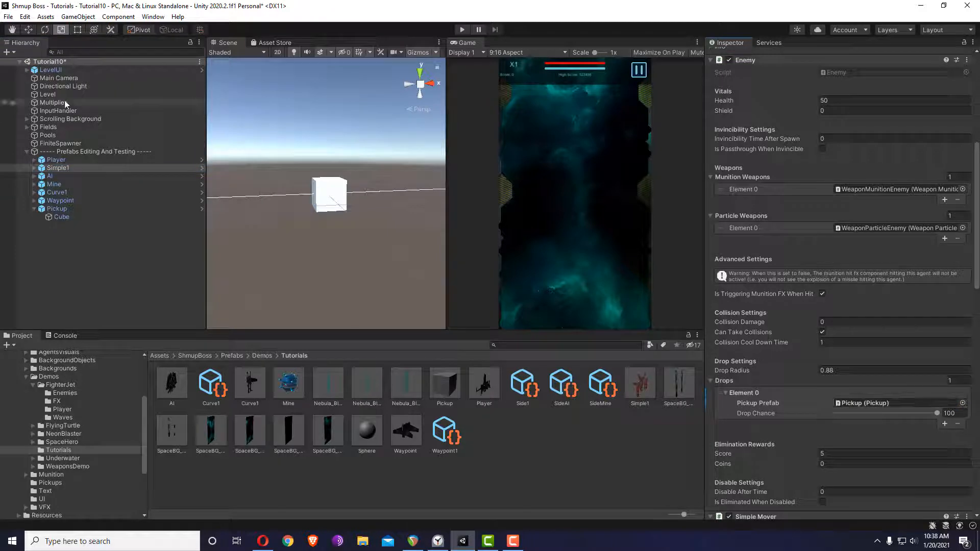
Step: Apply all of the Simple1 enemy's overrides to its prefab
scroll(833, 121, "up", 10)
left_click(914, 79)
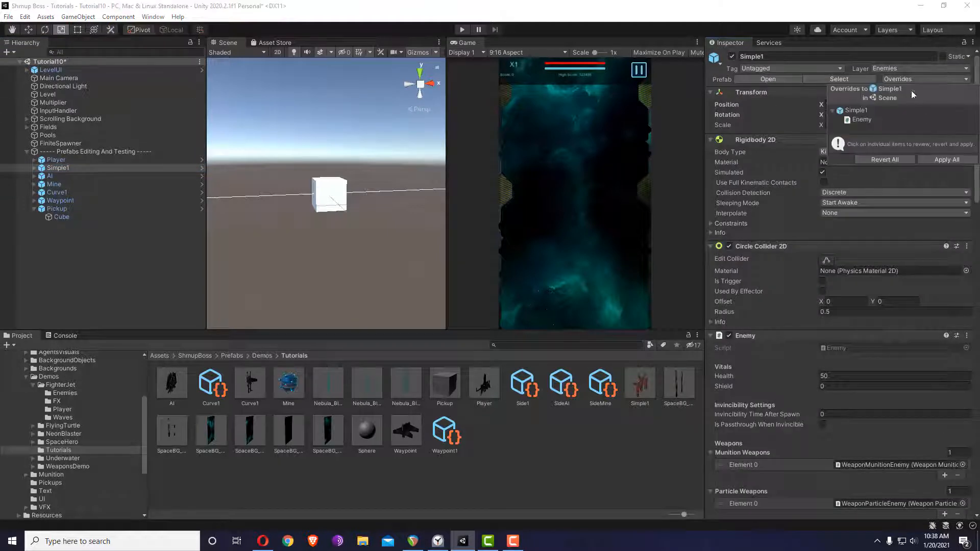
left_click(935, 159)
Step: Play the level to test the custom pickup drop, and stop the game
left_click(231, 175)
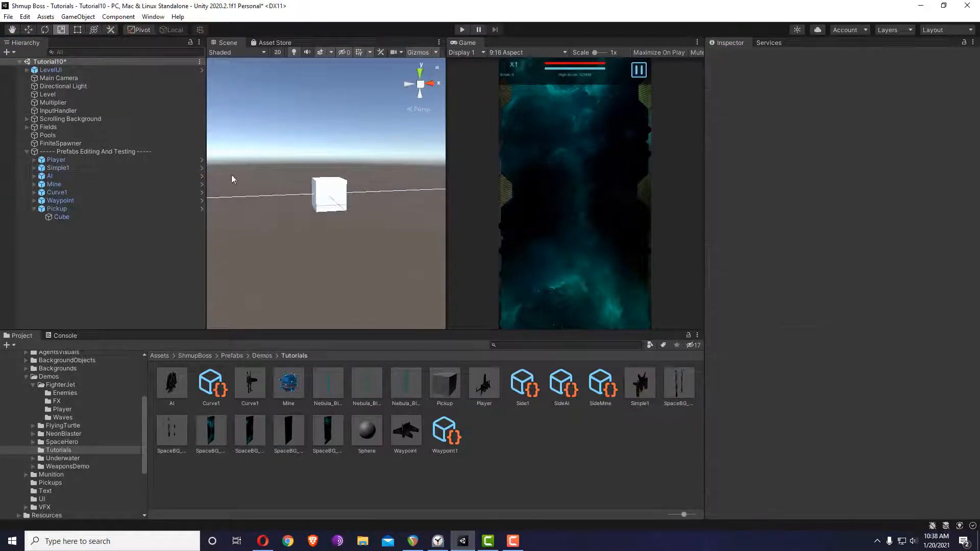
left_click(466, 29)
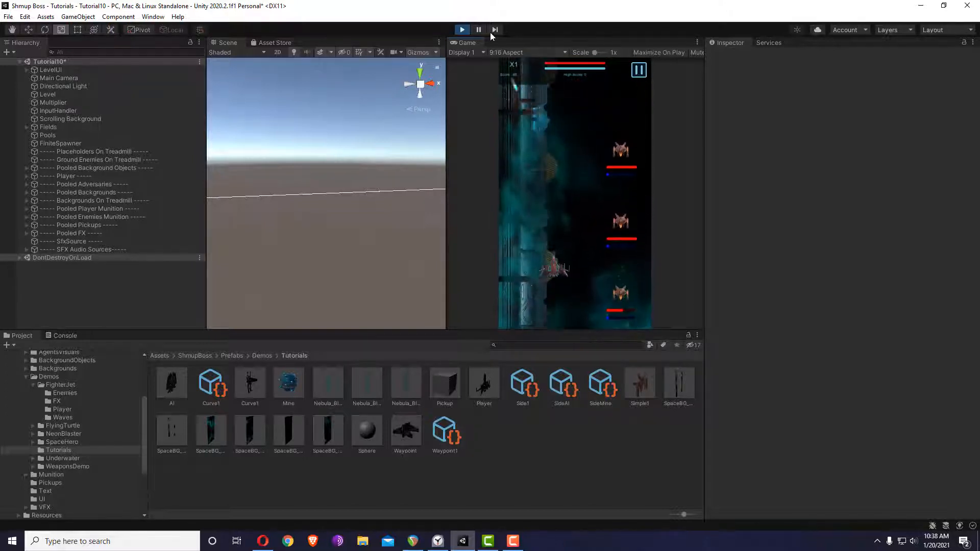
left_click(462, 30)
Step: Increase the Pickup object's number of Pickup Effects to 3
left_click(76, 208)
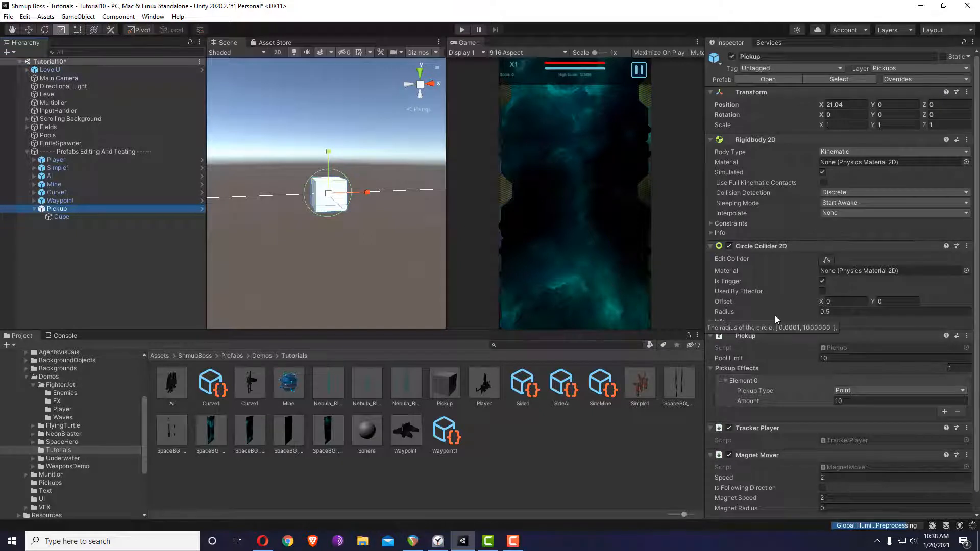
scroll(785, 329, "down", 1)
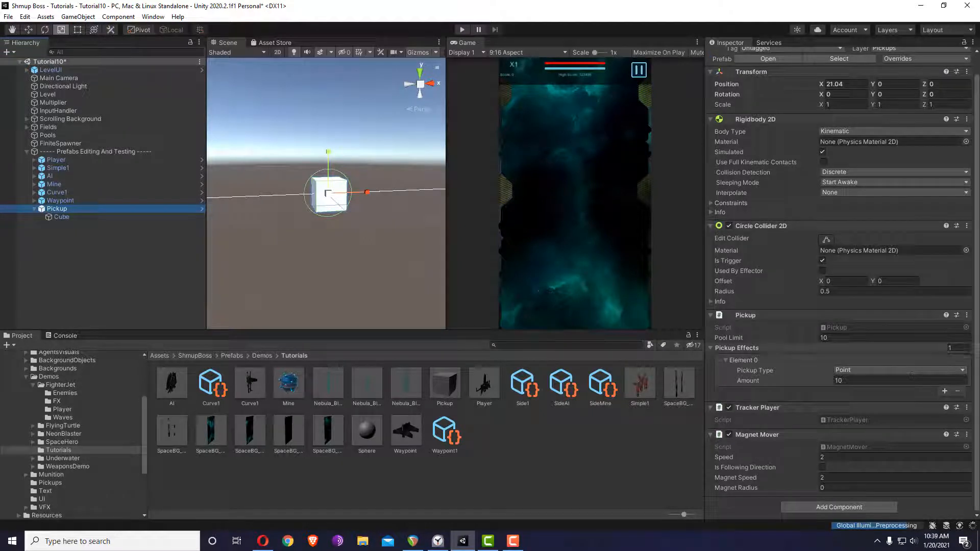
left_click(944, 347)
type("2")
key("Return")
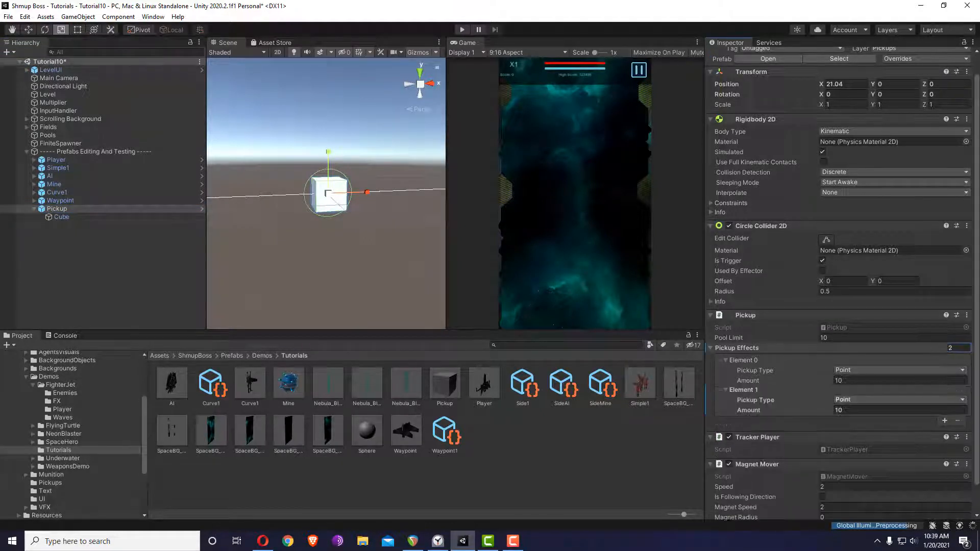
left_click(944, 347)
type("3")
key("Return")
Step: Set the Pickup's second effect (Element 1) to Weapon Upgrade with an Amount of 1
left_click(874, 401)
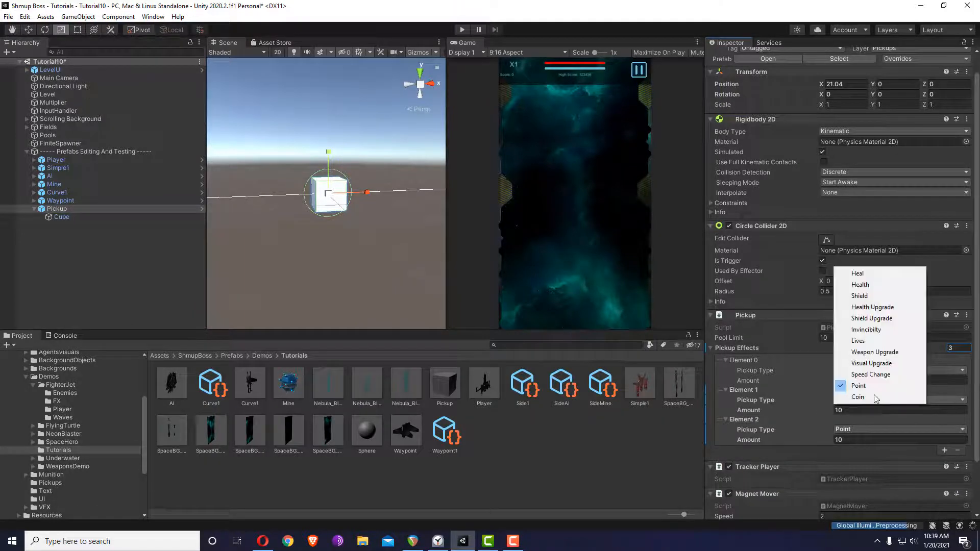
left_click(875, 351)
left_click(853, 410)
type("1")
Step: Set the Pickup's third effect (Element 2) to Visual Upgrade with an Amount of 1
left_click(848, 428)
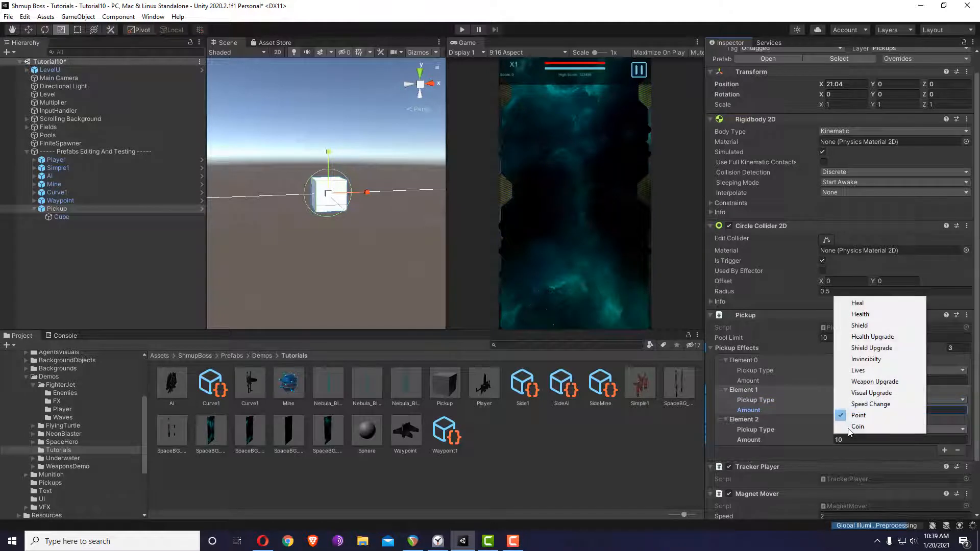
left_click(865, 393)
left_click(844, 440)
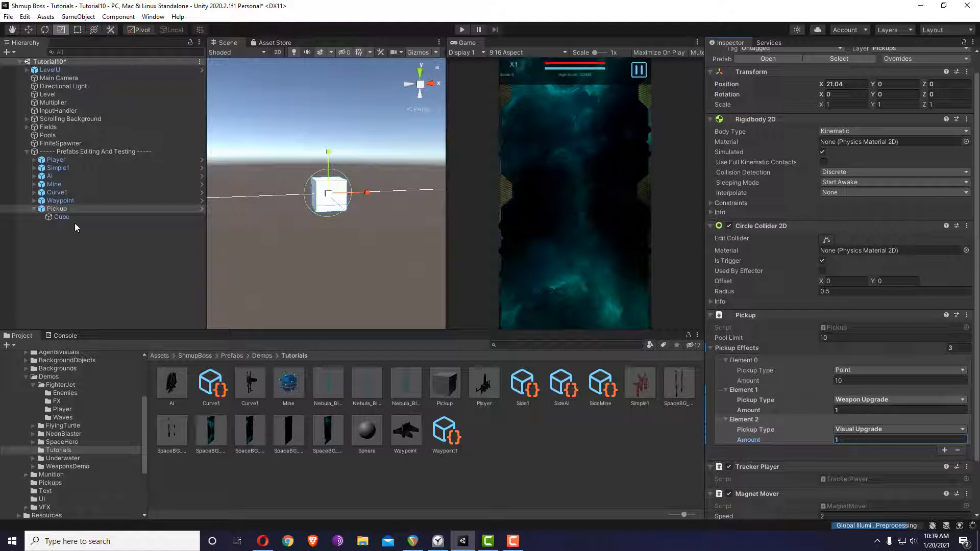
Step: Apply all of the Pickup object's overrides to its prefab
scroll(908, 153, "up", 2)
left_click(924, 79)
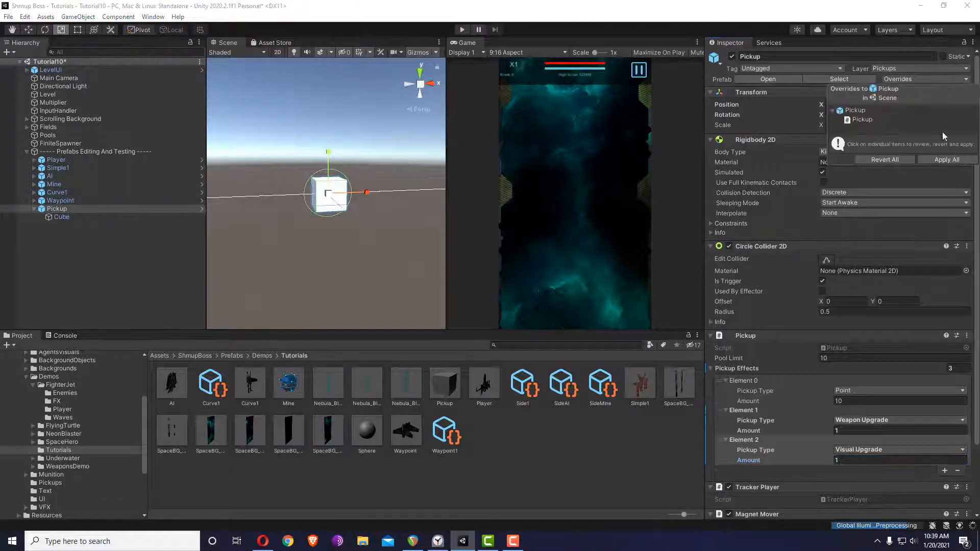
left_click(947, 160)
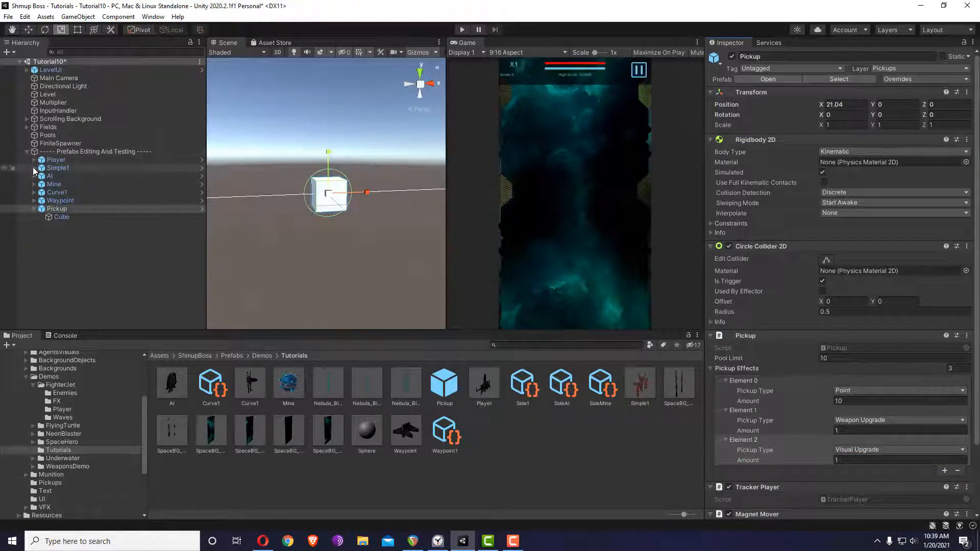
Step: Expand the Player's Weapons group and deactivate the WeaponMunitionMissiles object
left_click(34, 159)
left_click(42, 176)
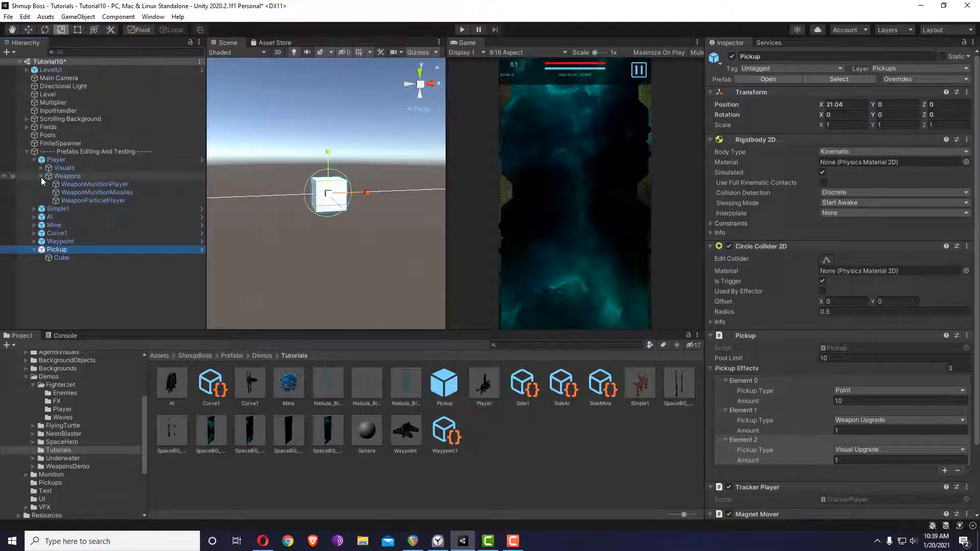
left_click(106, 200)
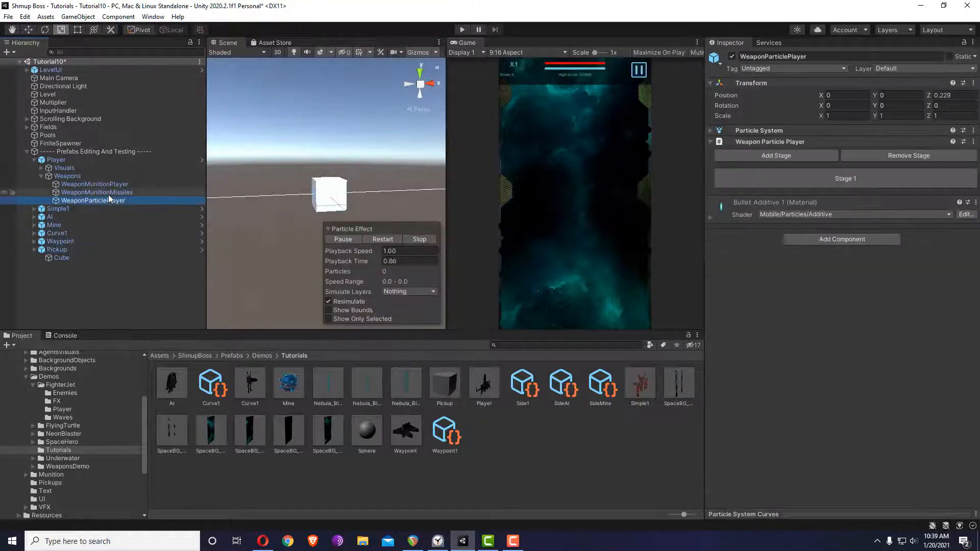
left_click(108, 194)
key("alt+shift+a")
Step: Preview the firing of the Player's WeaponMunitionPlayer weapon in the scene, and delete the preview
left_click(114, 186)
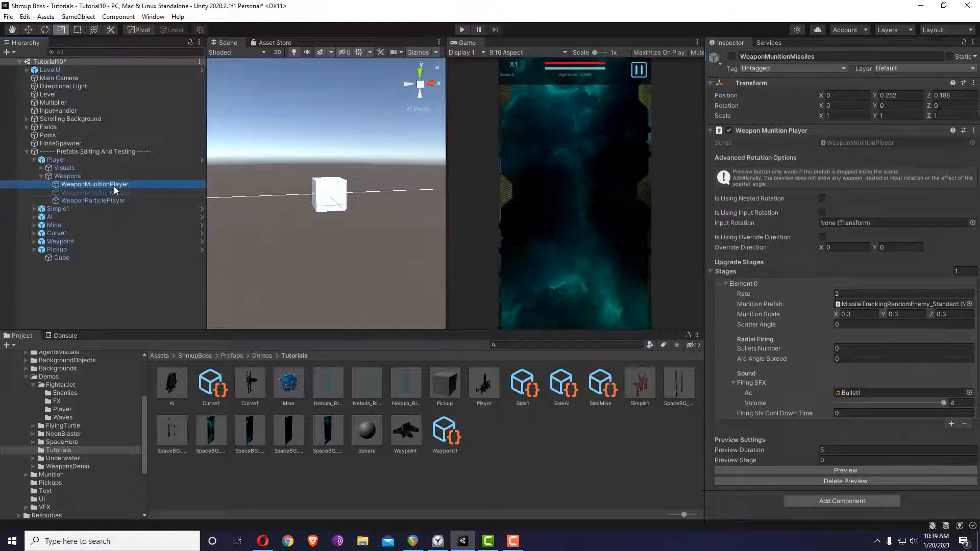
double_click(106, 184)
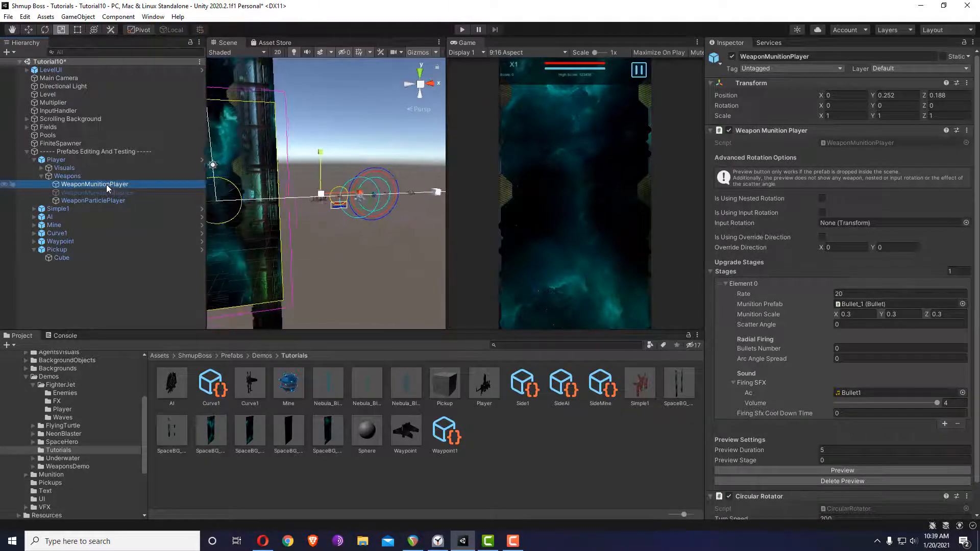
right_click(353, 194)
scroll(354, 194, "up", 10)
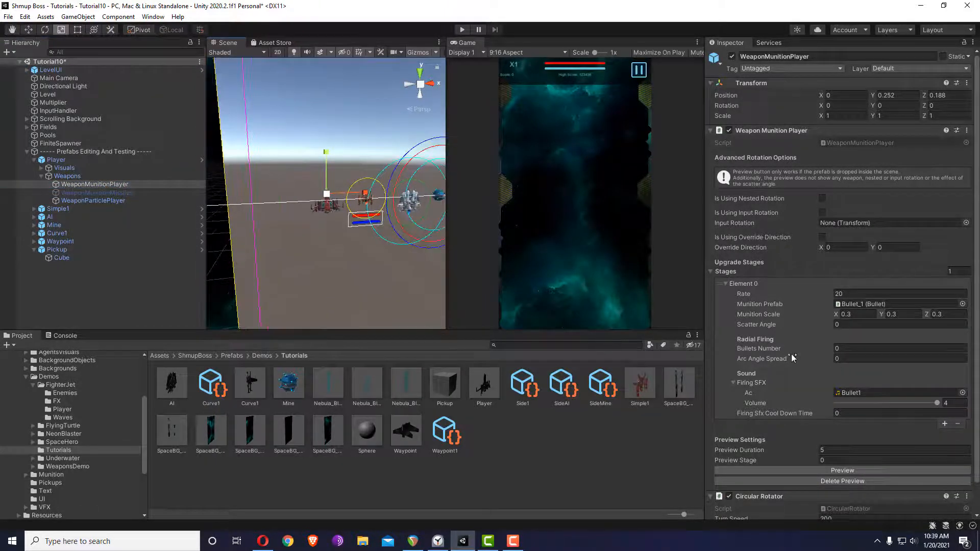
left_click(809, 469)
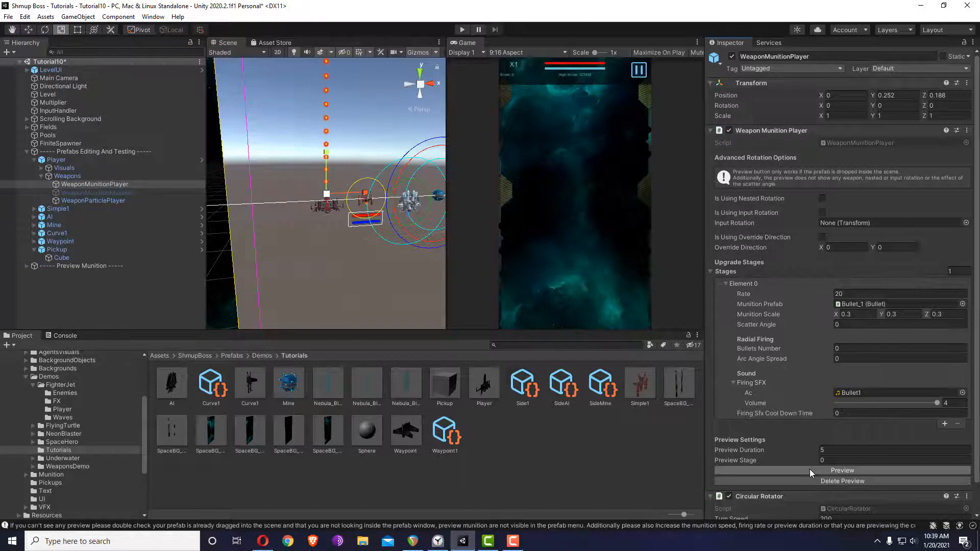
left_click(887, 483)
Step: Increase WeaponMunitionPlayer's upgrade stages to 2 and set the Rate of Element 1 to 40
left_click(958, 275)
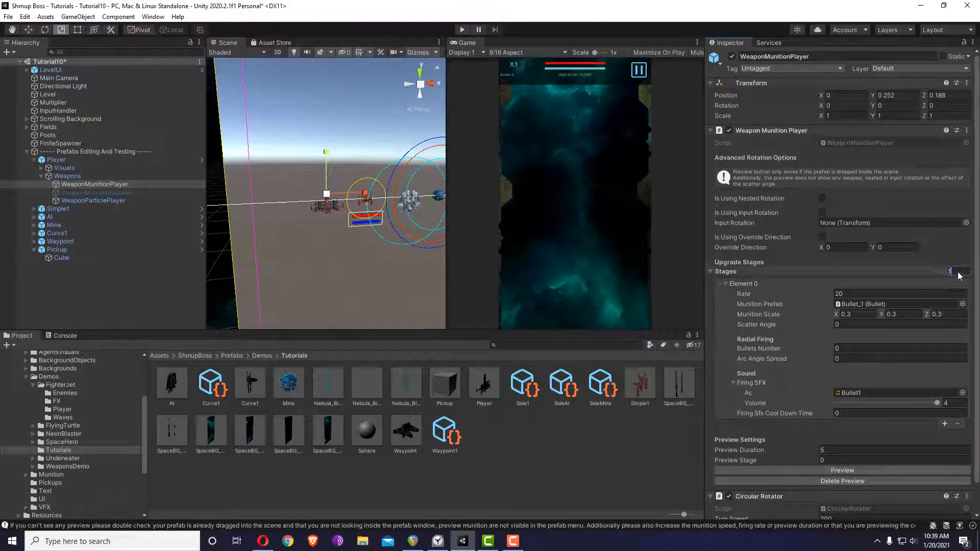
type("2")
key("Return")
left_click(726, 423)
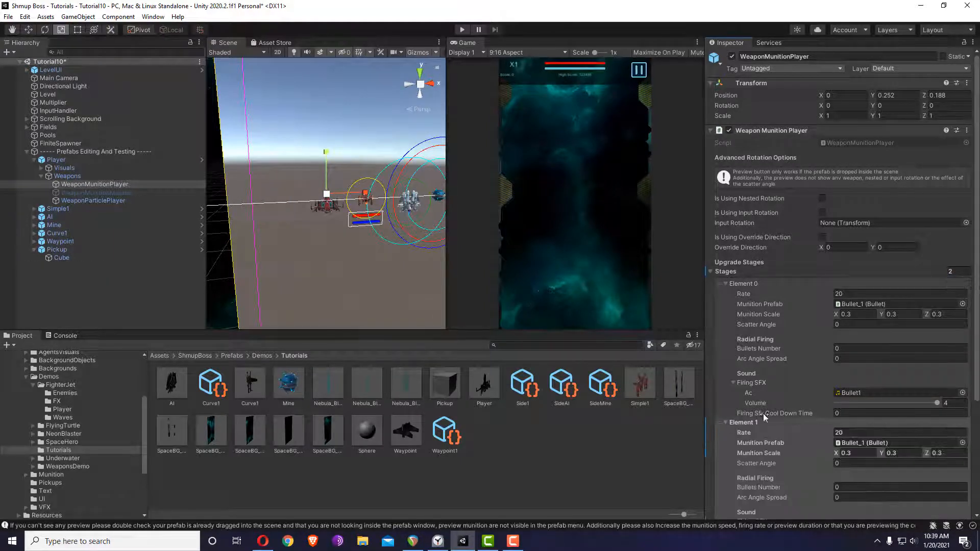
type("40")
Step: Assign the Bullet_13 prefab from the Munition Bullets folder as Element 1's Munition Prefab
left_click(886, 442)
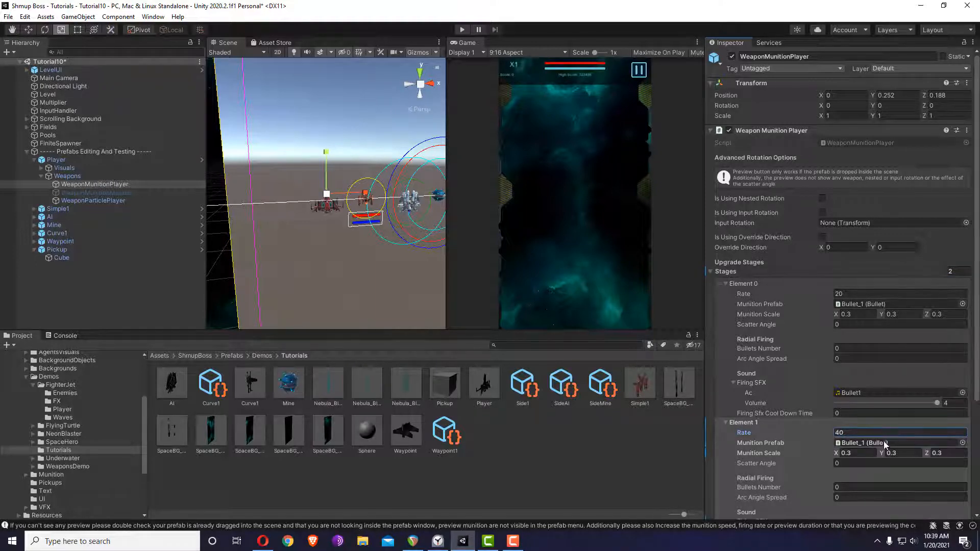
left_click_drag(213, 384, 890, 444)
left_click_drag(635, 384, 864, 442)
scroll(852, 421, "down", 3)
scroll(846, 411, "down", 2)
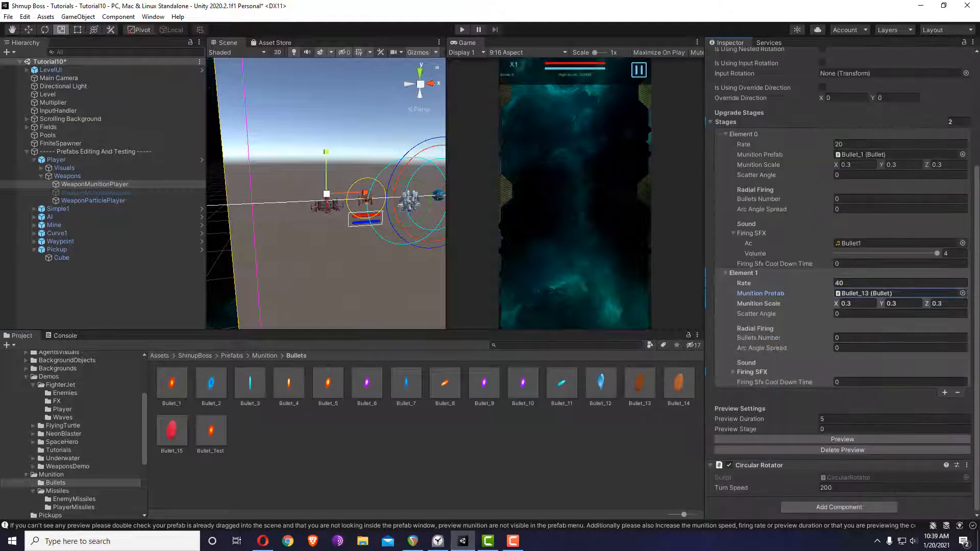
Step: Set the Preview Stage to 1 and preview the upgraded munition weapon's firing
left_click(831, 431)
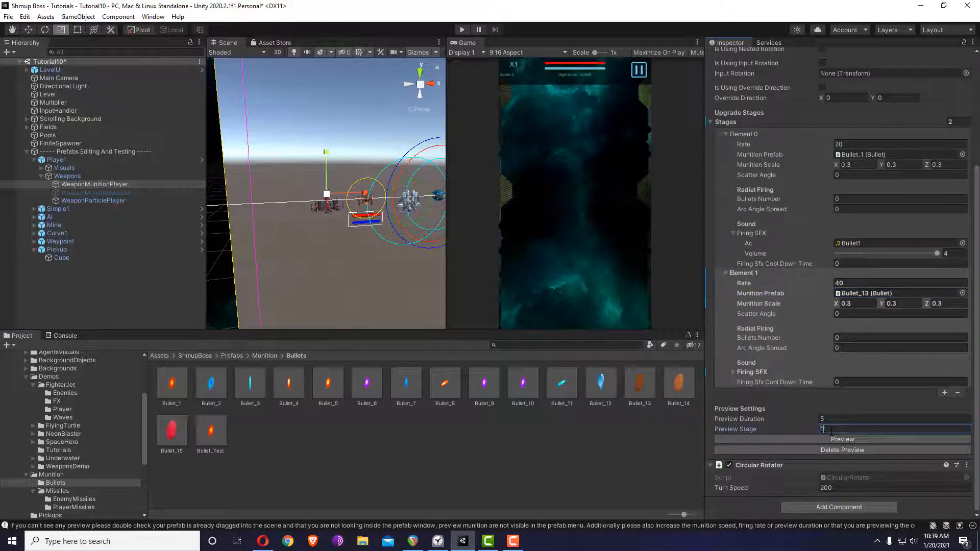
type("1")
left_click(832, 439)
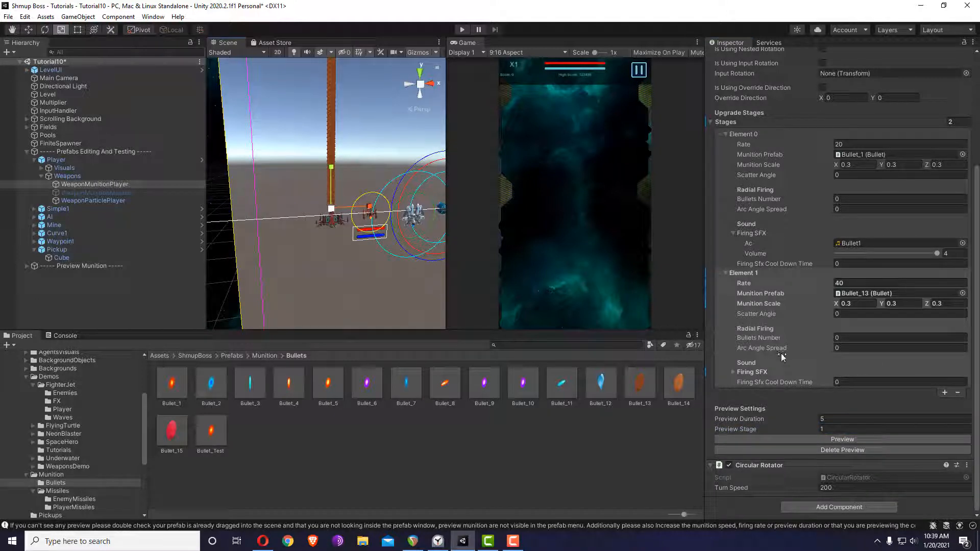
Step: Replace Element 1's Munition Prefab with Bullet_12, preview the firing, and delete the preview
left_click_drag(600, 381, 871, 295)
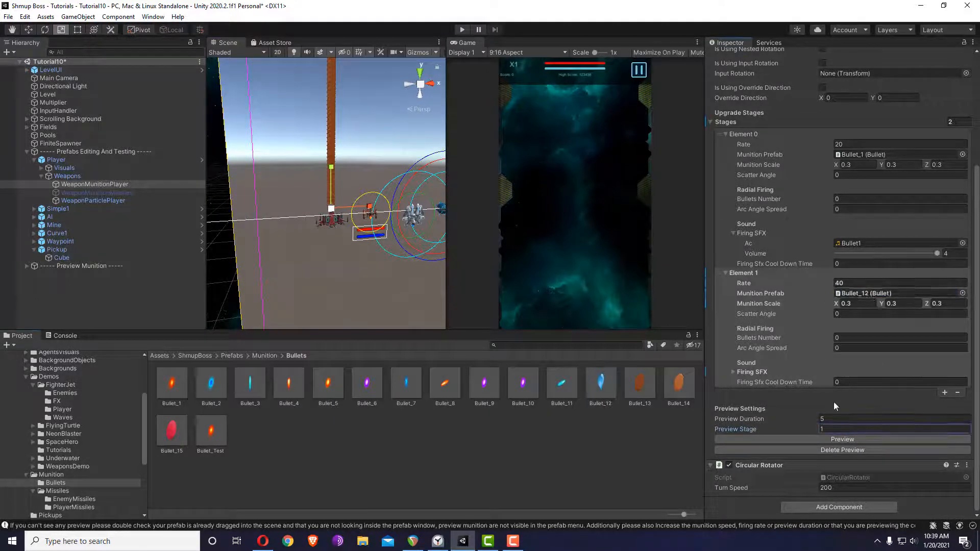
left_click(835, 440)
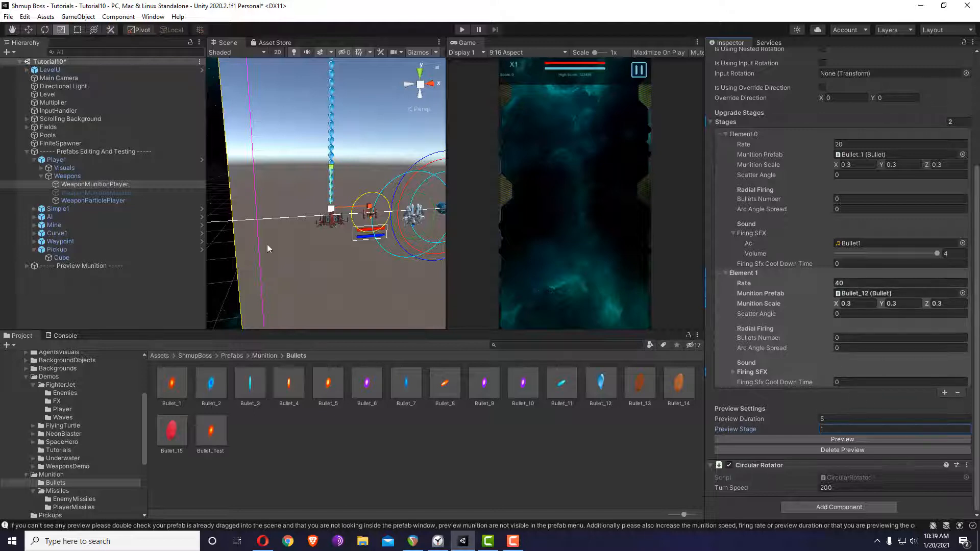
left_click(857, 453)
Step: Add a second stage to WeaponParticlePlayer and pick BulletAdditive11 as the bullet of Stage 2
left_click(110, 202)
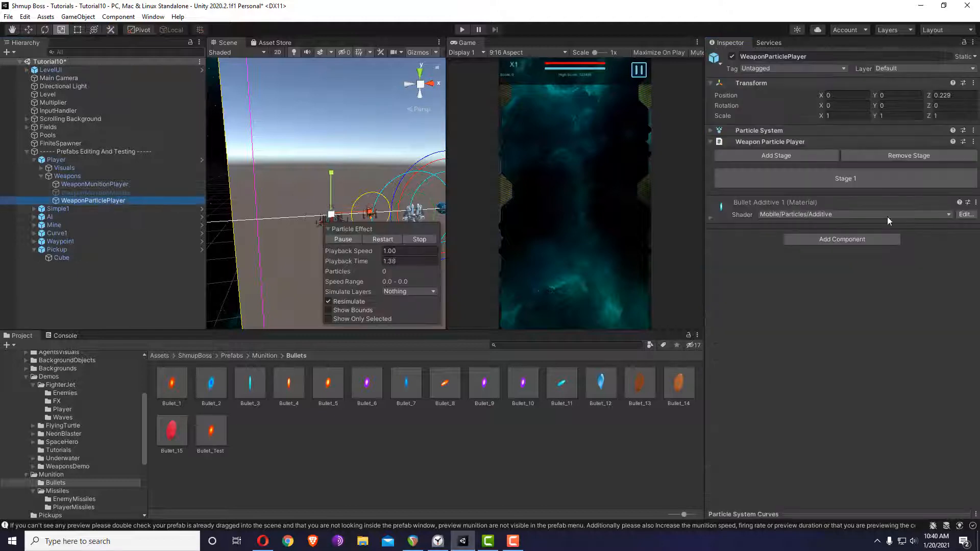
left_click(762, 154)
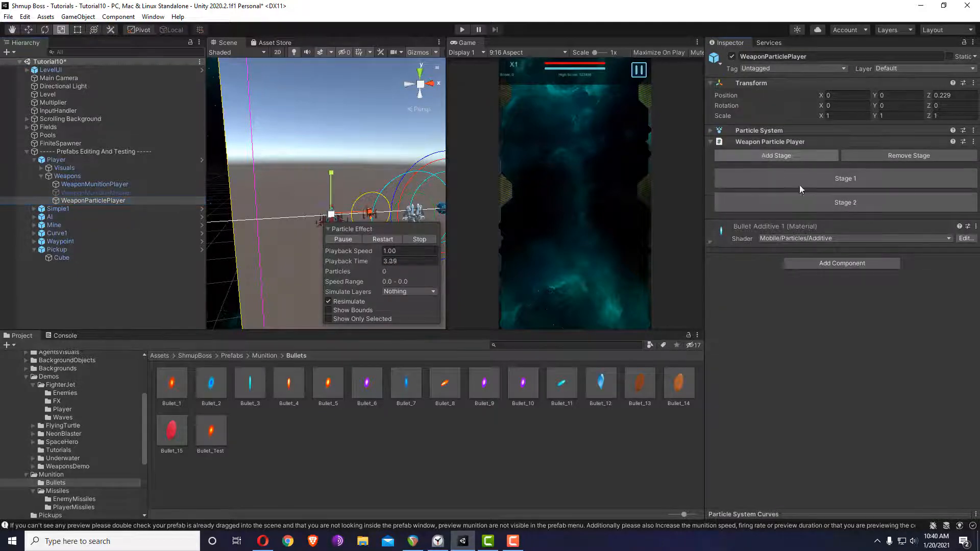
left_click(823, 204)
left_click(769, 224)
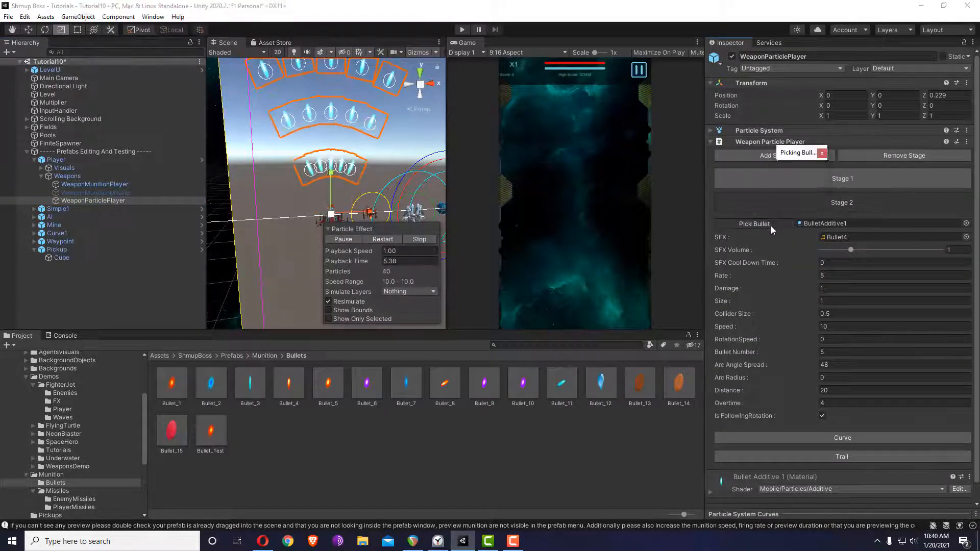
left_click(794, 312)
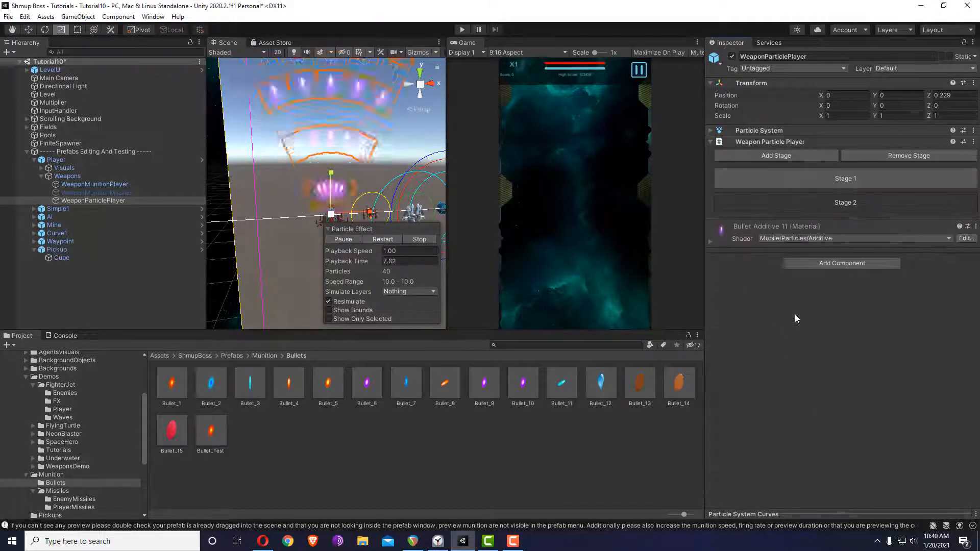
Step: Set the Bullet Number of WeaponParticlePlayer's Stage 2 to 2 and collapse the stage settings
left_click(815, 201)
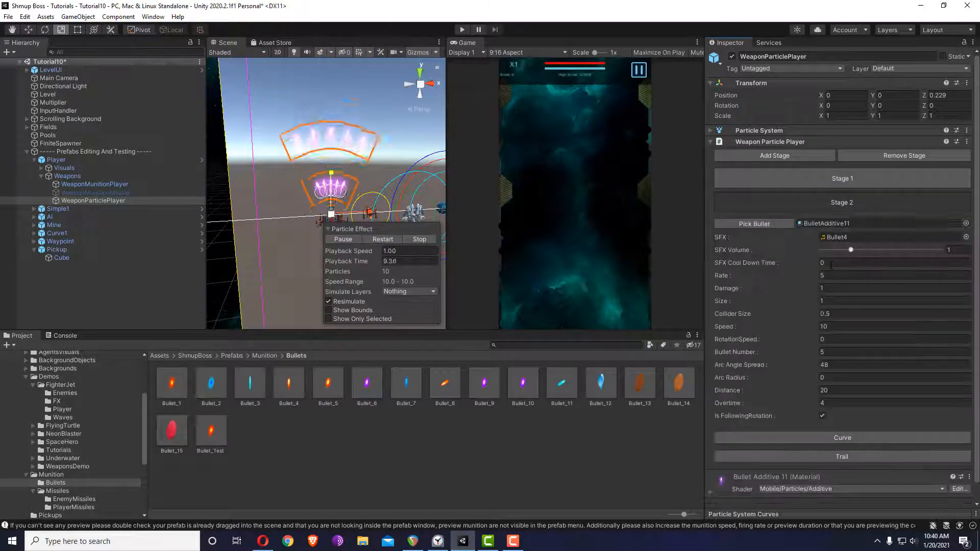
left_click(834, 351)
type("2")
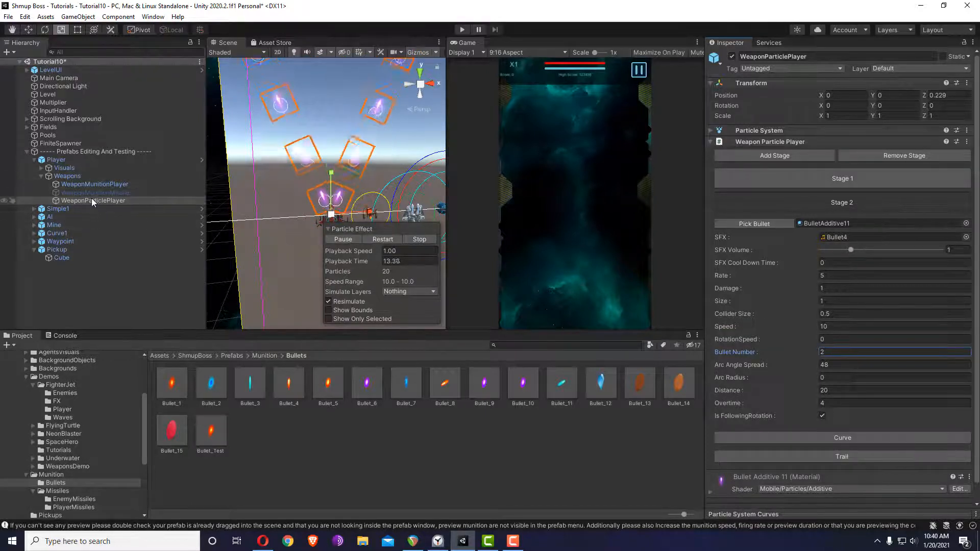
left_click(842, 203)
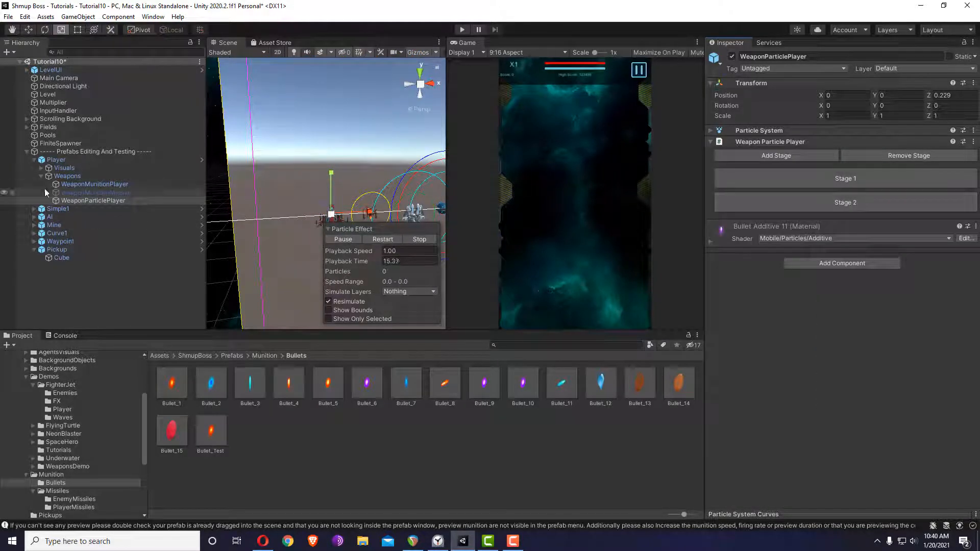
Step: Set the Player's Max Weapons Upgrade Stage to 1 and Max Visual Upgrade Stage to 1
left_click(57, 160)
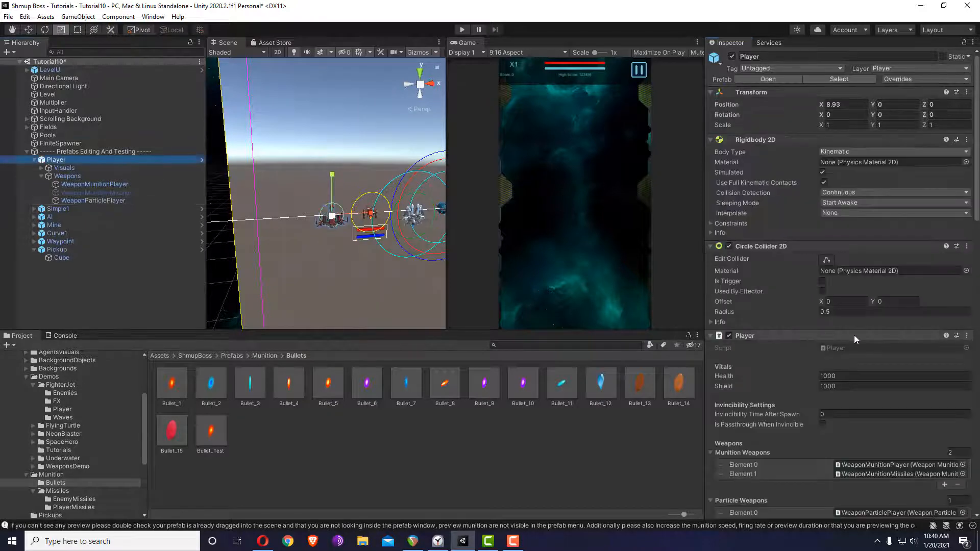
scroll(844, 357, "down", 5)
scroll(853, 348, "down", 4)
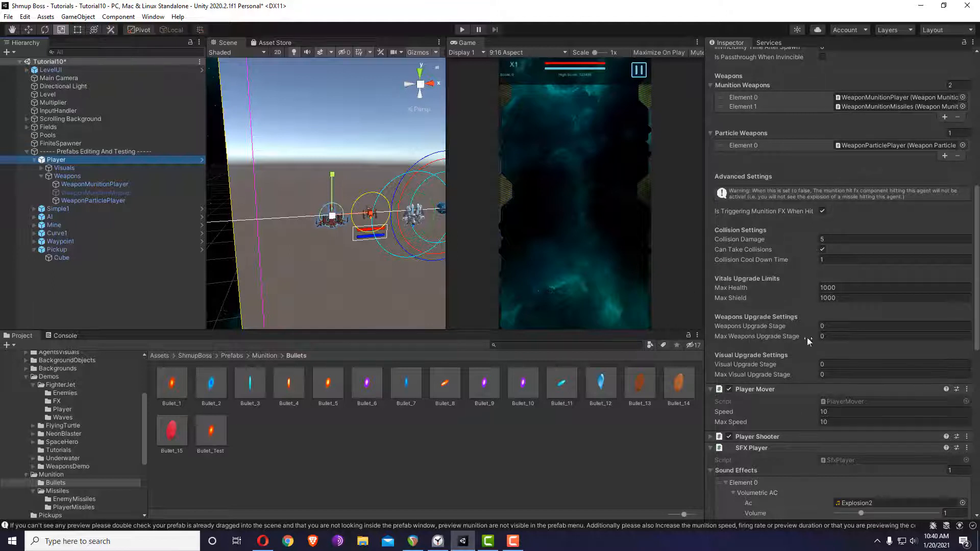
left_click(829, 336)
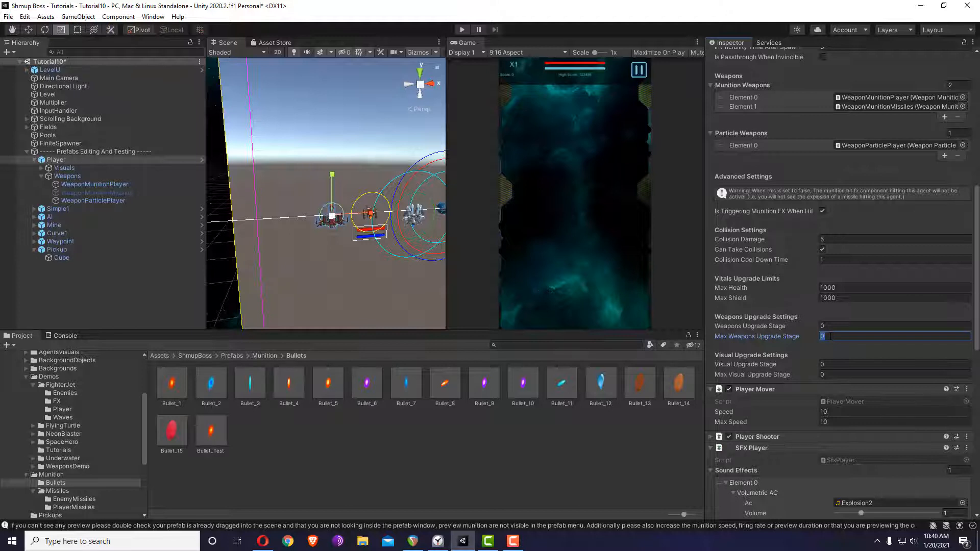
type("1")
left_click(824, 374)
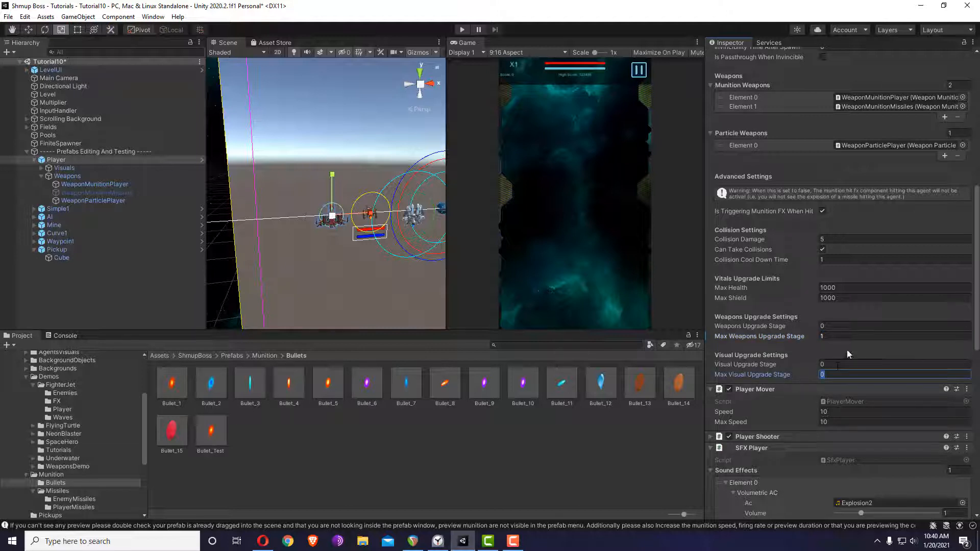
type("1")
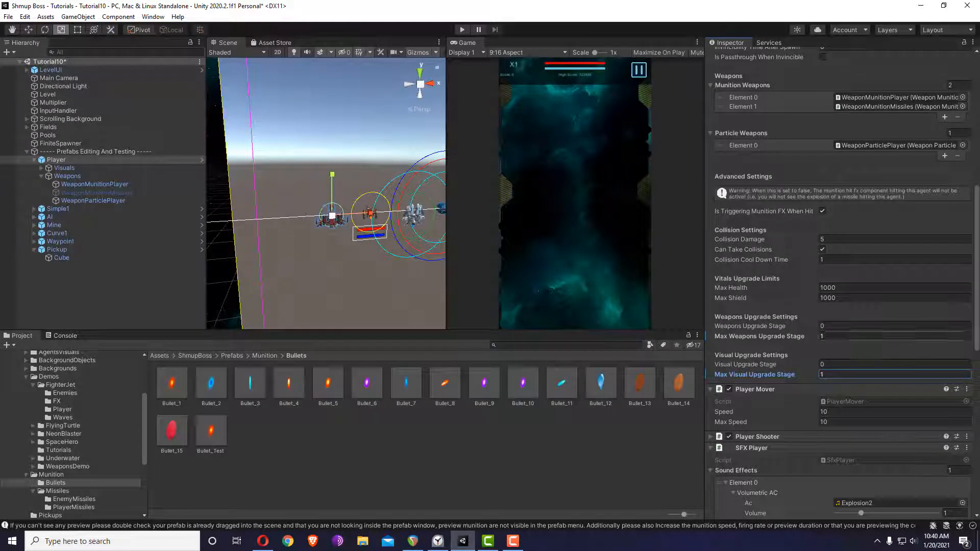
Step: Add the Shmup Boss Visual Upgrade component to the Player object
left_click(109, 184)
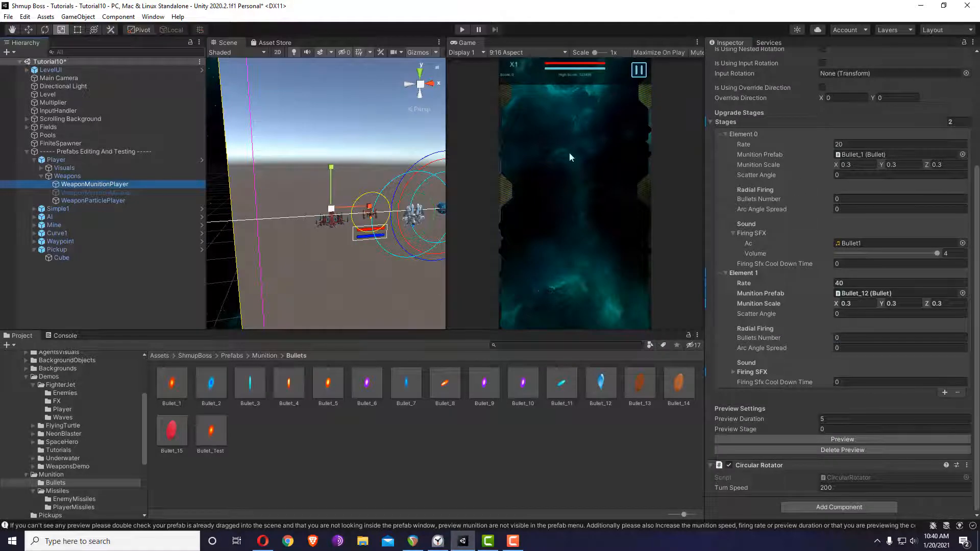
left_click(100, 158)
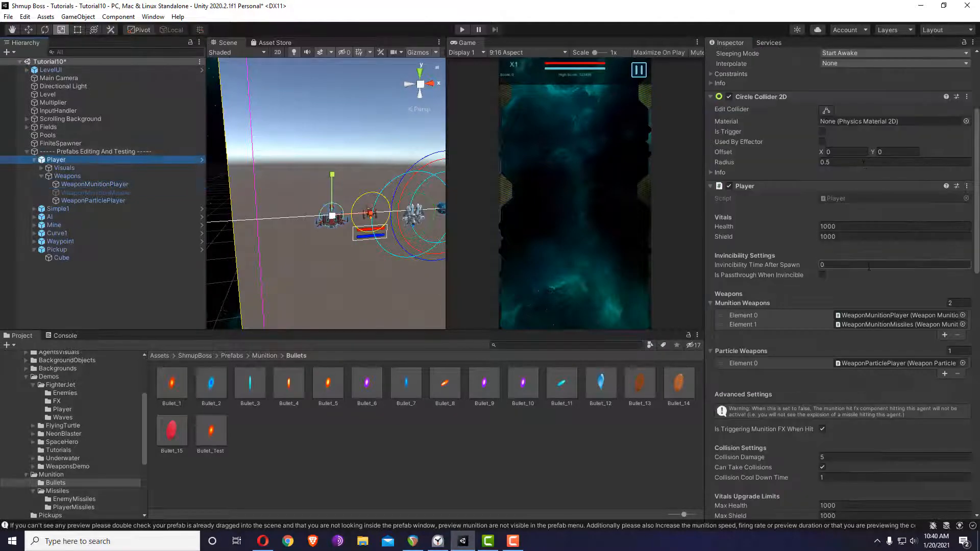
scroll(833, 414, "down", 15)
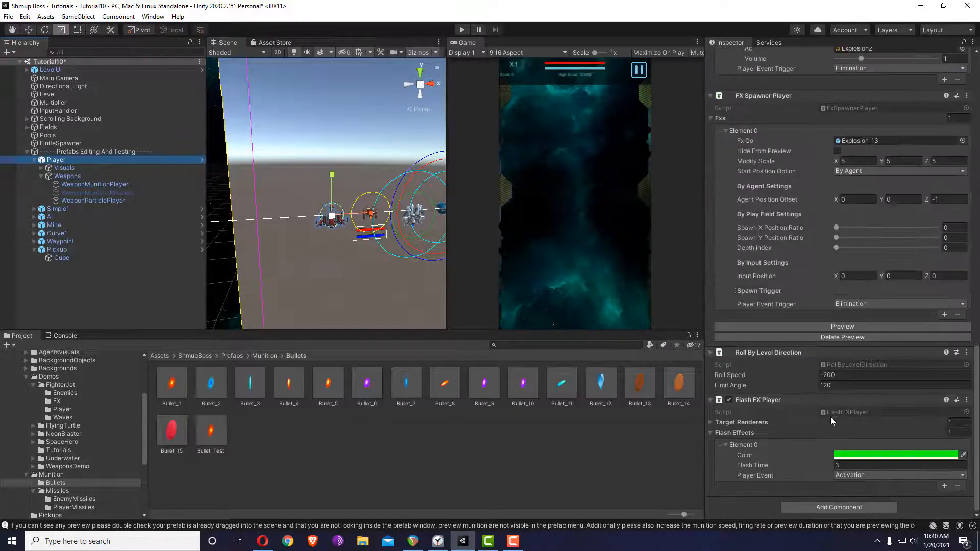
left_click(822, 505)
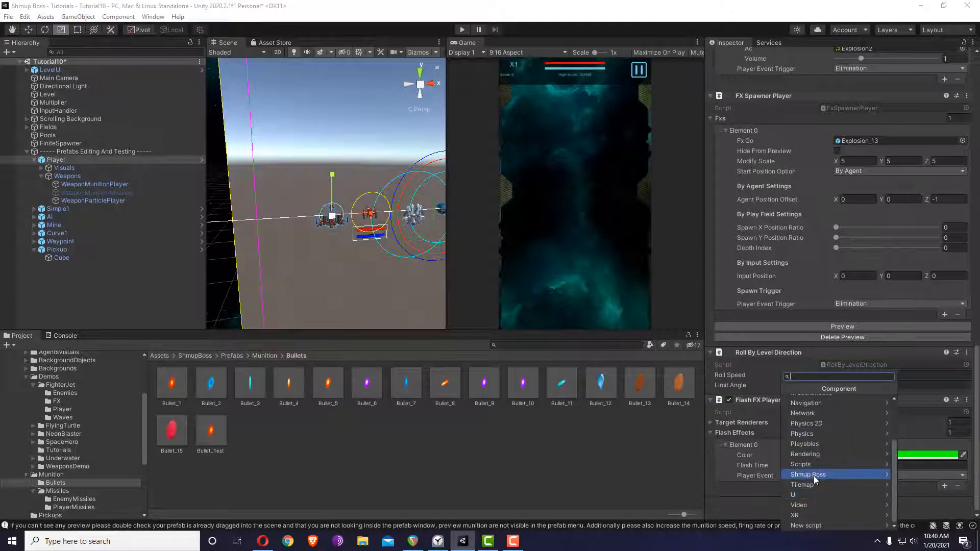
left_click(814, 476)
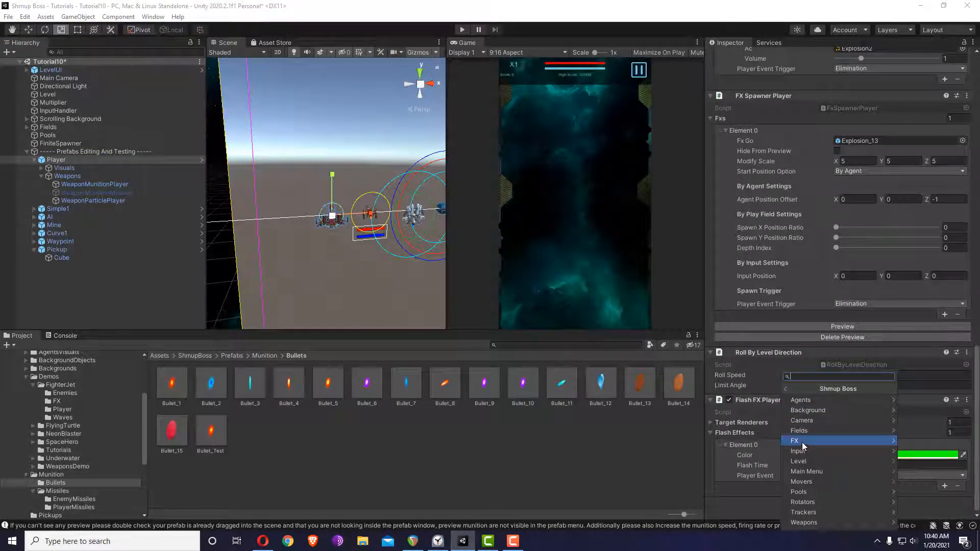
left_click(802, 442)
left_click(804, 433)
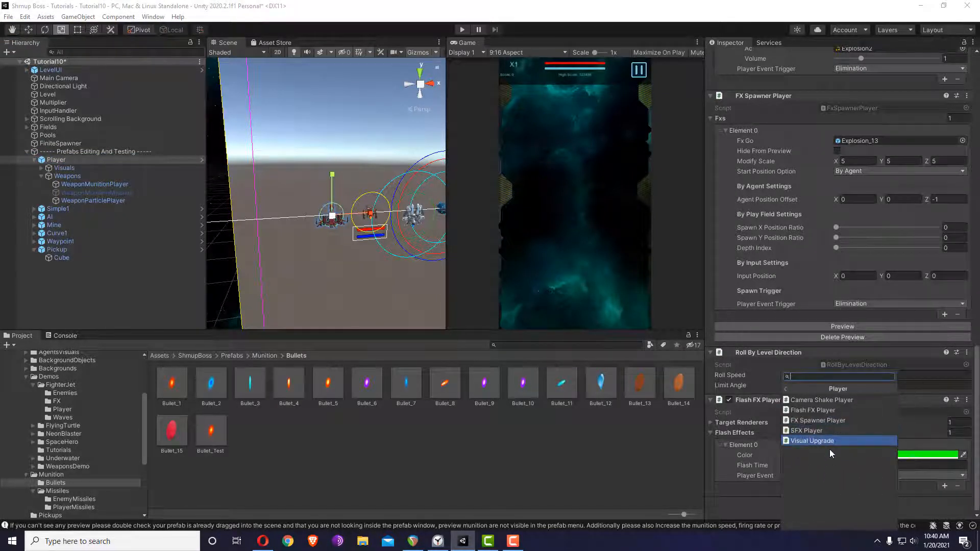
left_click(815, 440)
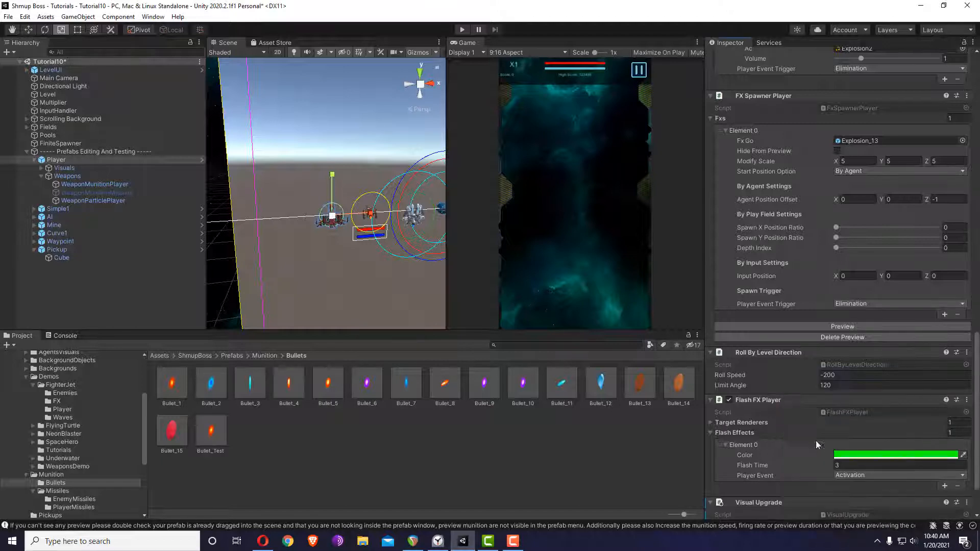
Step: Set the Upgrade Visuals list size to 2 and assign the Player's StarSparrow1 visual to Element 0
scroll(828, 412, "down", 3)
left_click(951, 462)
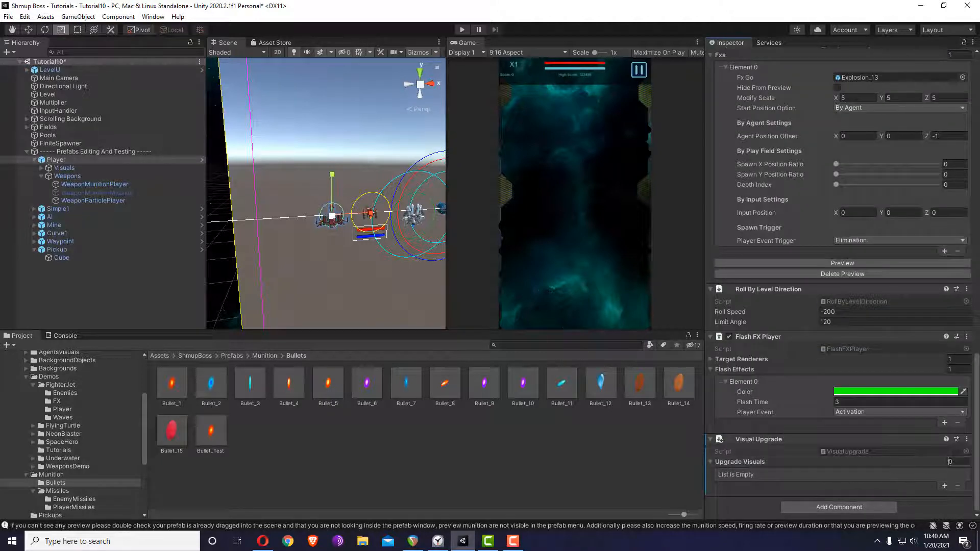
type("2")
key("Return")
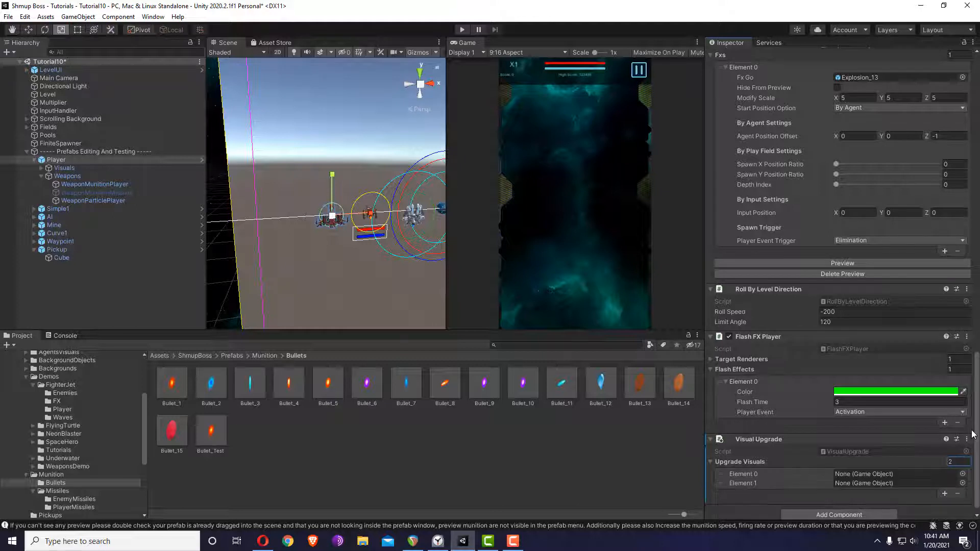
left_click(42, 175)
left_click(42, 169)
left_click_drag(82, 176, 868, 475)
Step: Duplicate the StarSparrow1 object inside the Player's Visuals group
left_click(83, 176)
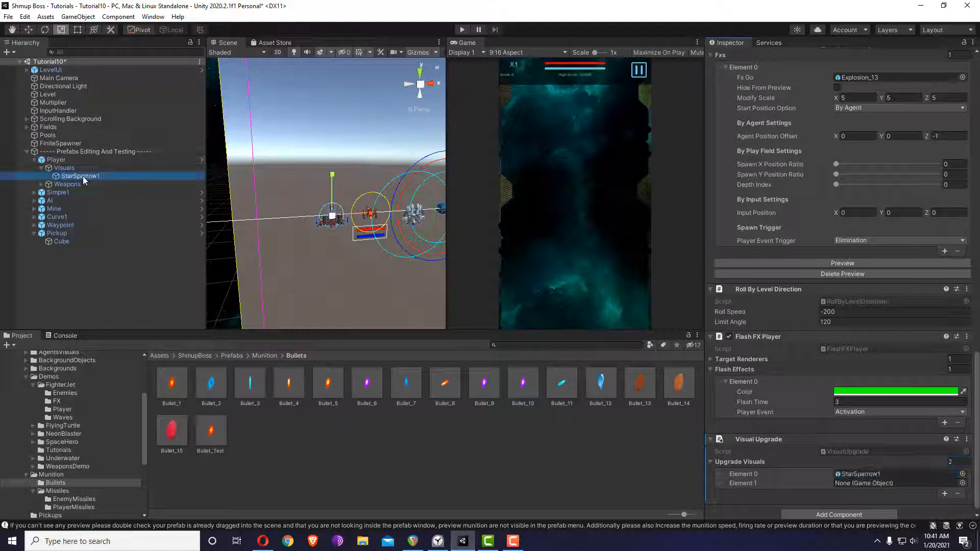
key("ctrl+d")
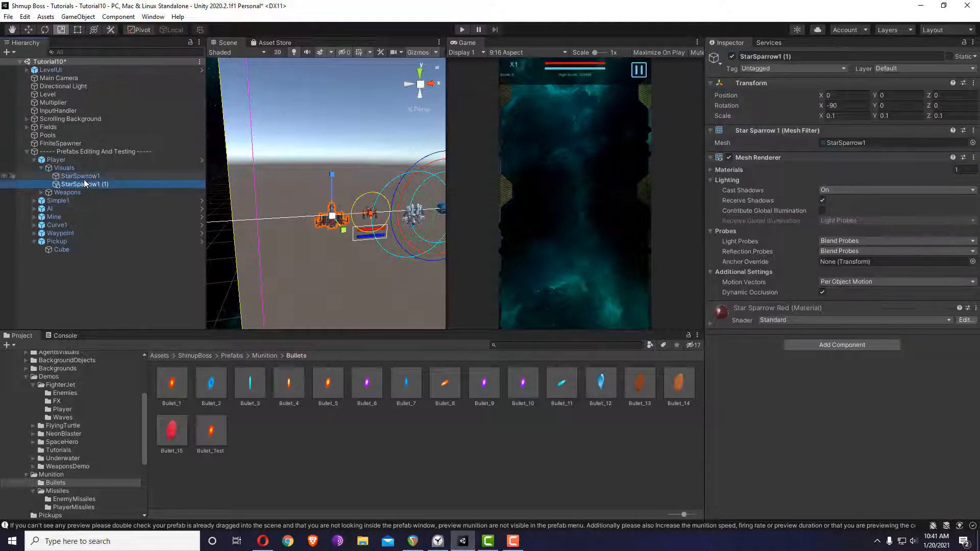
Step: Rename the original StarSparrow1 object in the Player's Visuals group to "StarSparrow1 Stage0"
left_click(96, 177)
key("F2")
key("End")
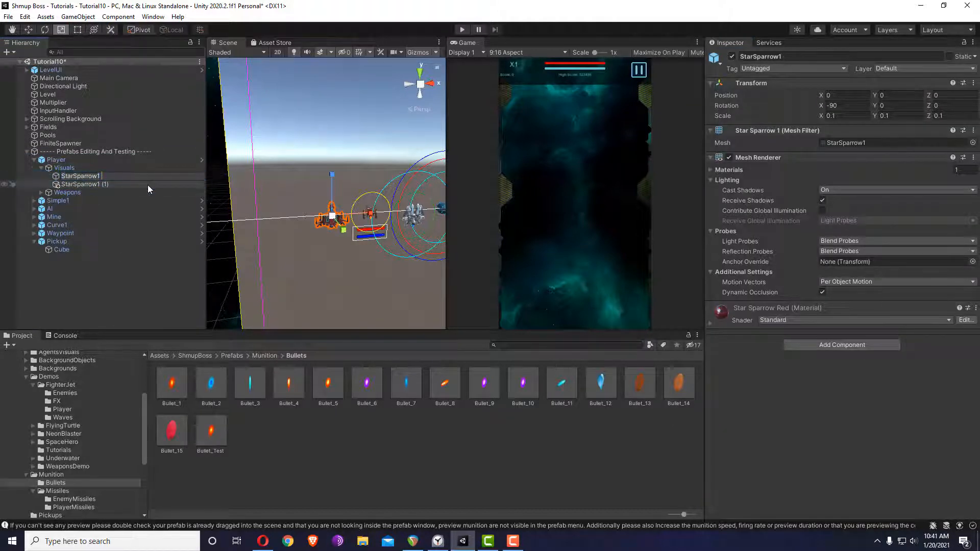
type("Stage0")
key("Return")
Step: Rename the duplicated StarSparrow1 object to "StarSparrow1 Stage1"
left_click(148, 184)
key("F2")
key("End")
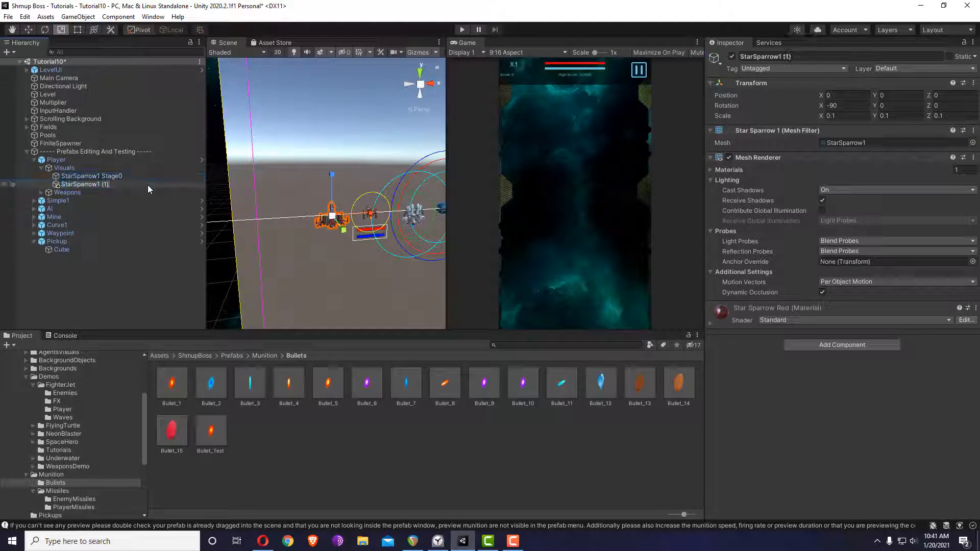
key("BackSpace")
key("BackSpace")
key("BackSpace")
type("Stage1")
key("Return")
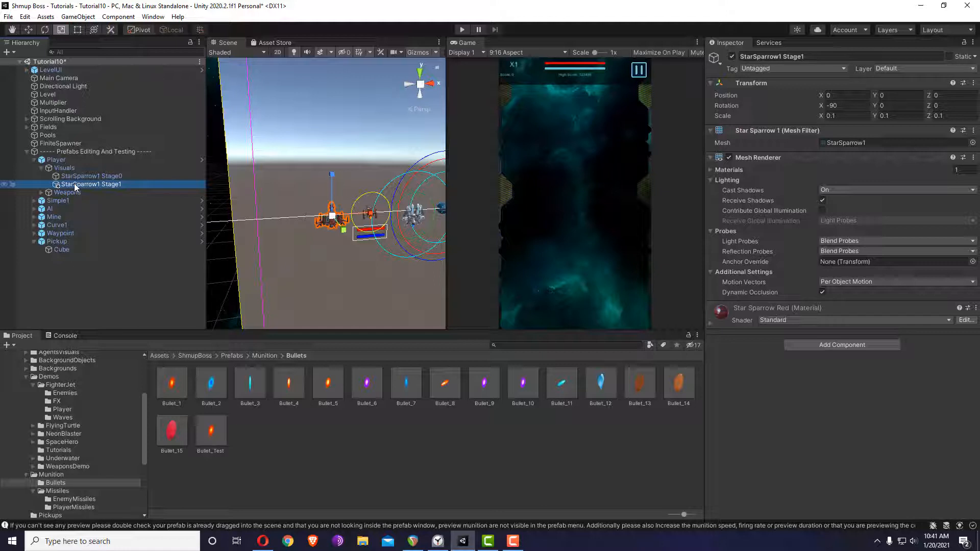
Step: Add a Capsule 3D object as a child of StarSparrow1 Stage1
right_click(75, 187)
mouse_move(117, 355)
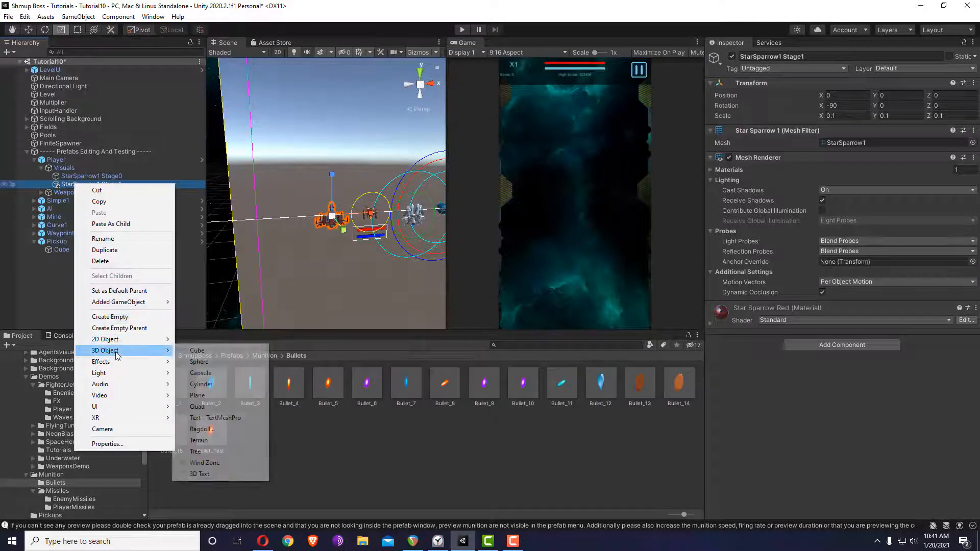
left_click(221, 373)
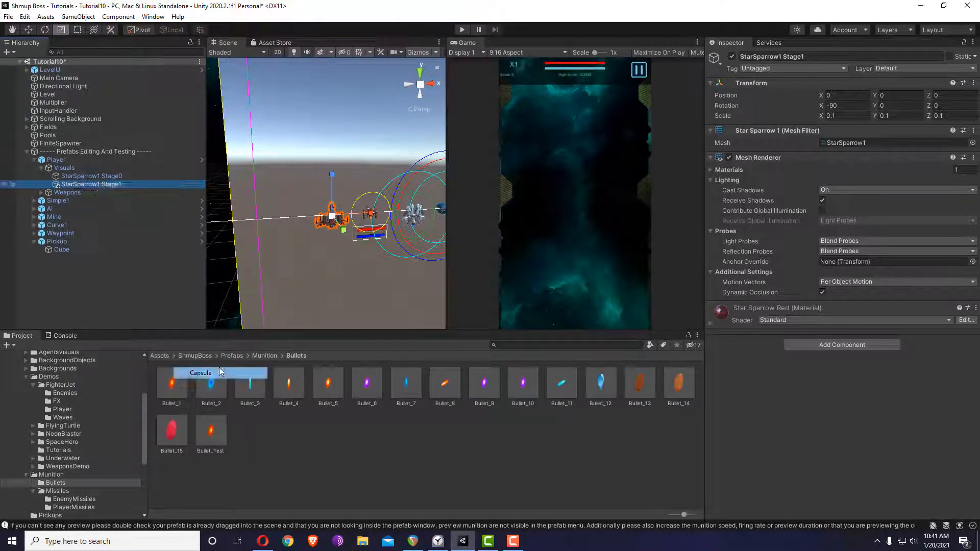
key("Return")
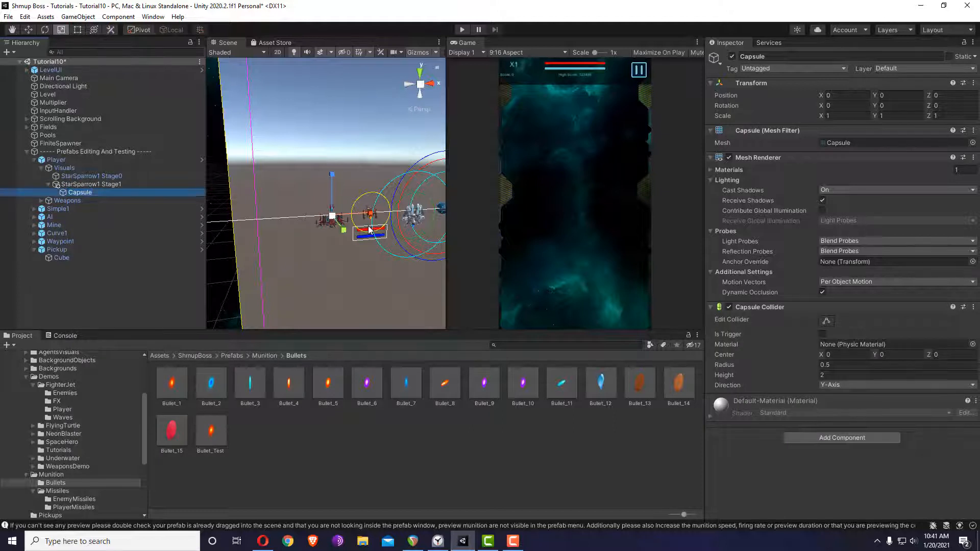
Step: Move the capsule beside the ship and duplicate it until eight capsules flank the ship, four on each side
key("w")
left_click_drag(352, 213, 288, 239)
scroll(292, 238, "up", 6)
key("ctrl+d")
key("ctrl+d")
left_click_drag(288, 239, 376, 253)
key("ctrl+d")
key("ctrl+d")
key("ctrl+d")
key("ctrl+d")
left_click_drag(376, 254, 372, 223)
key("ctrl+d")
left_click(112, 185)
key("r")
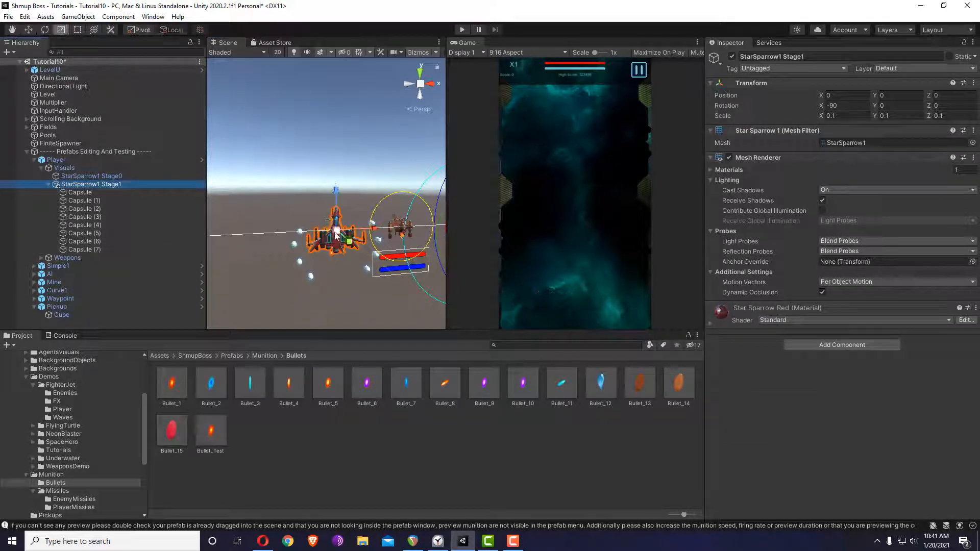
left_click(49, 184)
Step: Assign StarSparrow1 Stage1 to Element 1 of the Player's Upgrade Visuals list
left_click(54, 168)
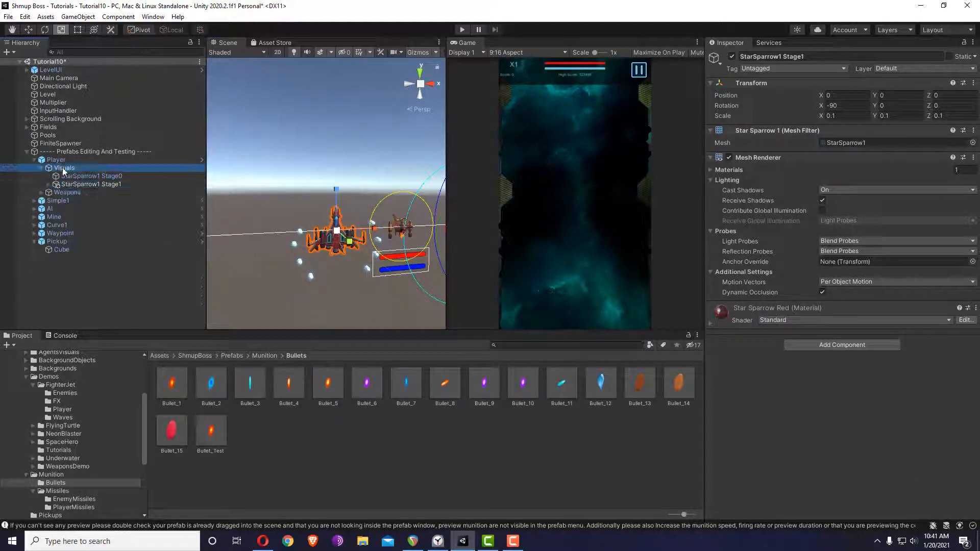
left_click(54, 160)
scroll(923, 453, "down", 10)
scroll(921, 454, "down", 5)
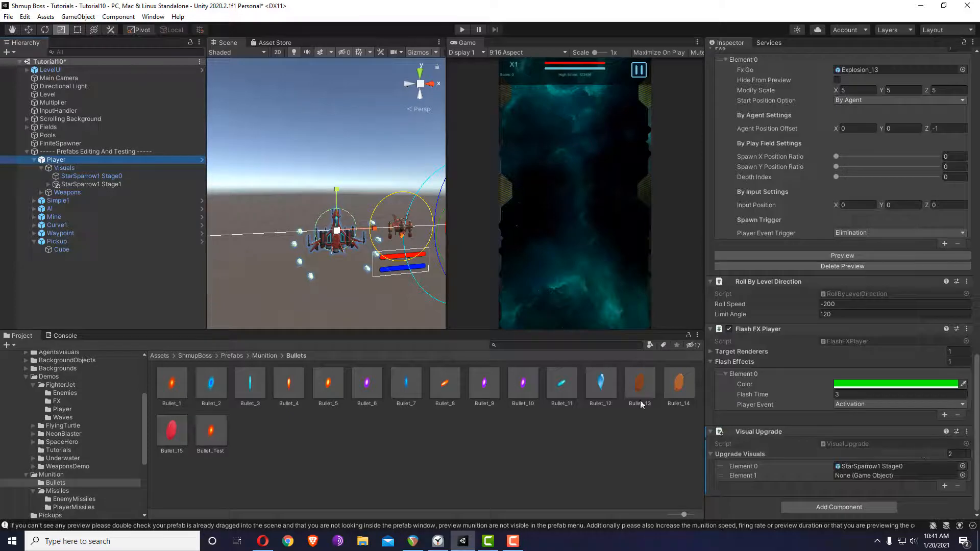
left_click_drag(111, 185, 894, 475)
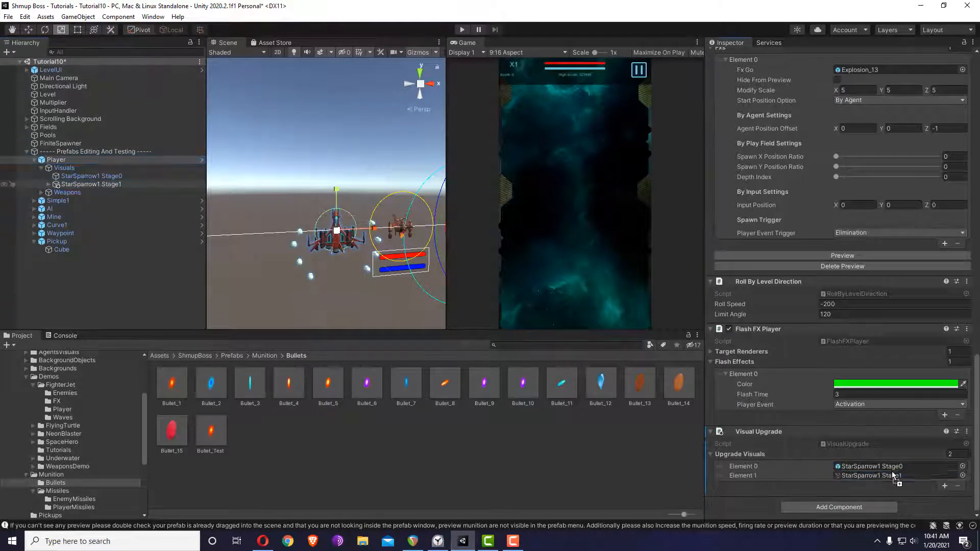
Step: Deactivate the StarSparrow1 Stage1 object
left_click(99, 176)
left_click(100, 187)
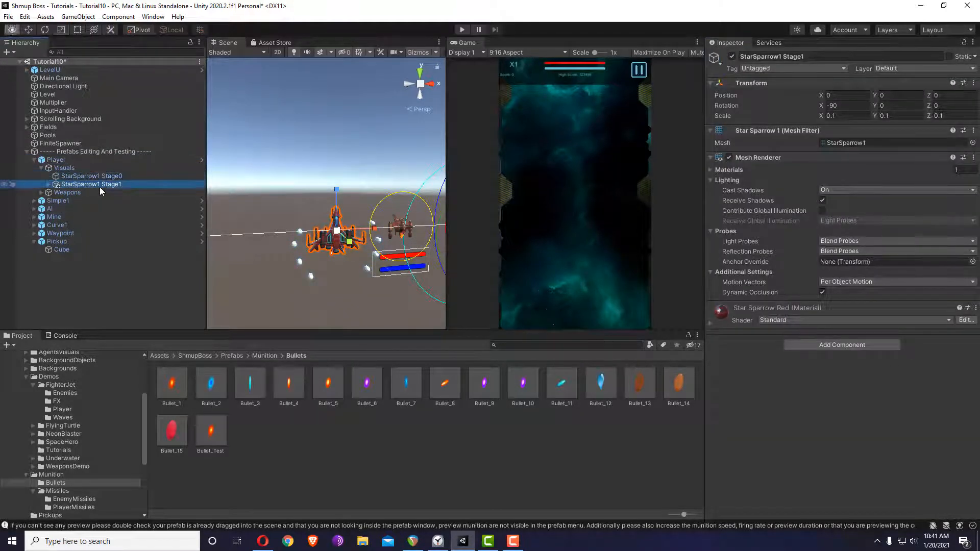
key("alt+shift+a")
Step: Preview the Stage1 visual by activating it in place of Stage0, and switch back to only Stage0 active
left_click(101, 177)
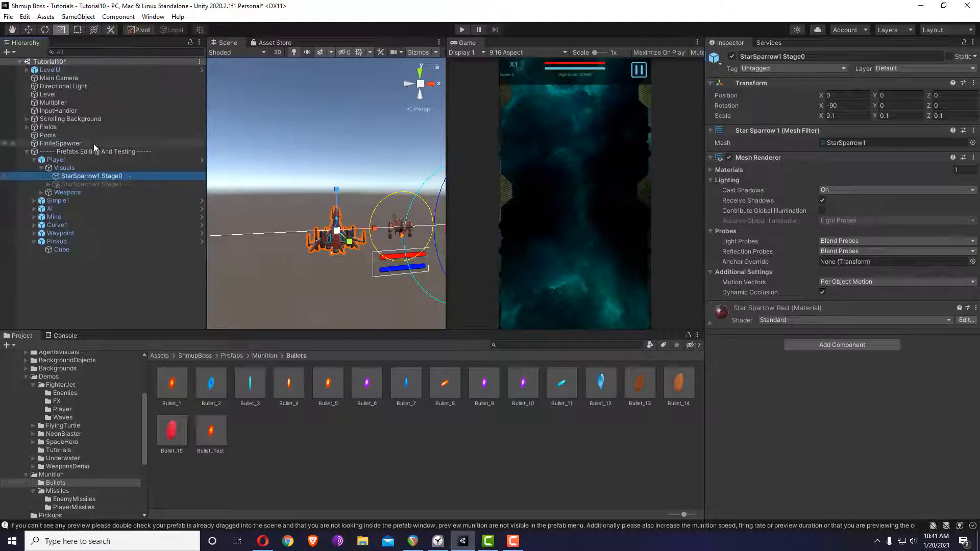
key("alt+shift+a")
left_click(117, 184)
key("alt+shift+a")
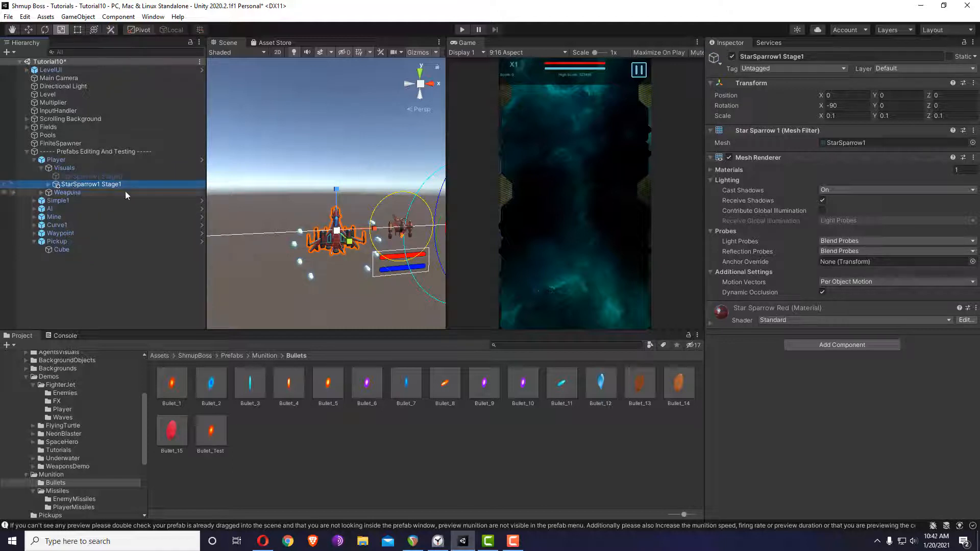
key("alt+shift+a")
left_click(116, 178)
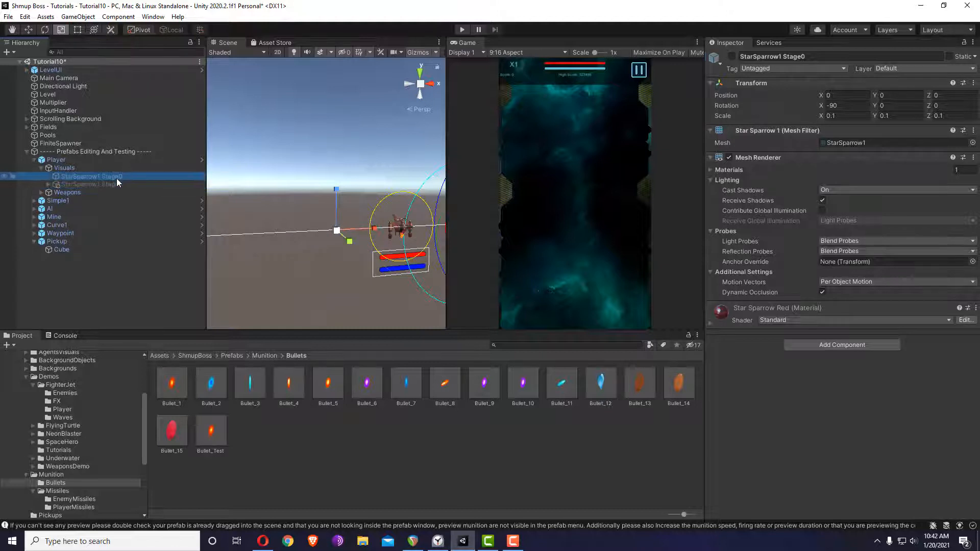
key("alt+shift+a")
Step: Apply all of the Player's overrides to its prefab
left_click(56, 159)
left_click(922, 78)
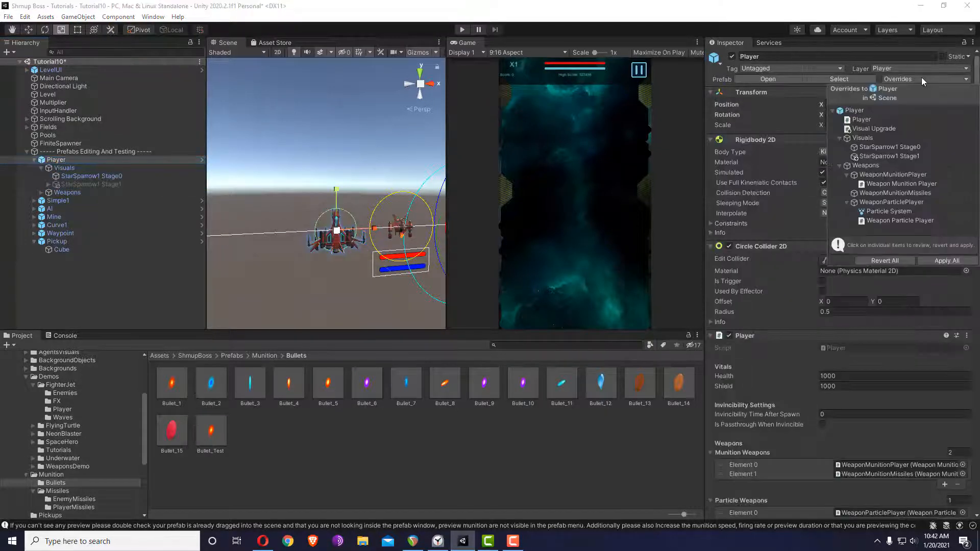
left_click(945, 260)
key("w")
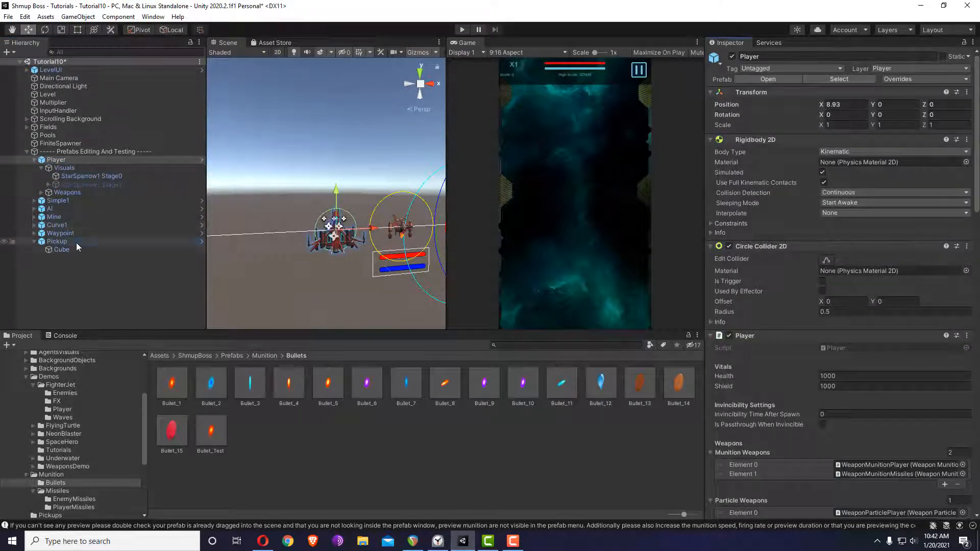
Step: Review the Shmup Boss agent template commands and the Pickup's components, and locate the Pickup prefab asset in the project
left_click(76, 242)
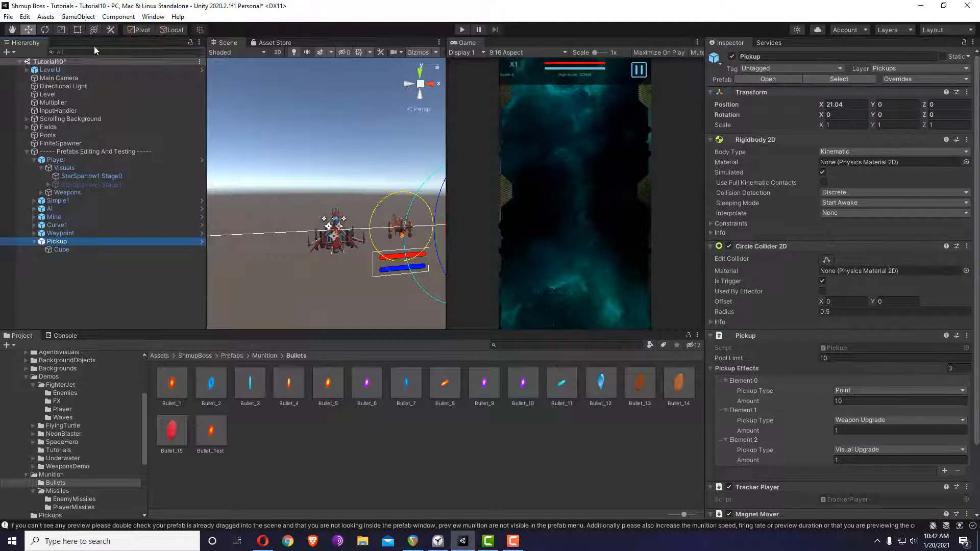
left_click(24, 16)
mouse_move(50, 378)
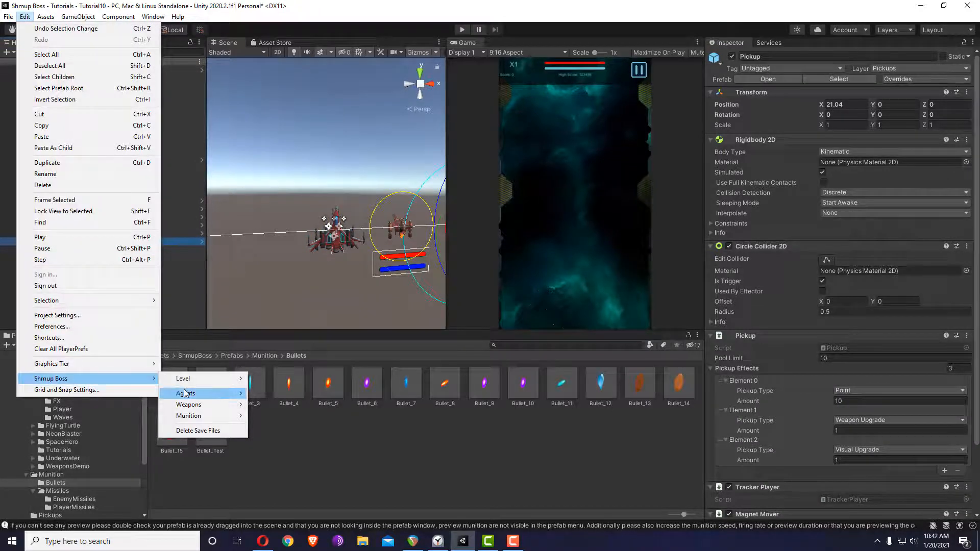
mouse_move(194, 393)
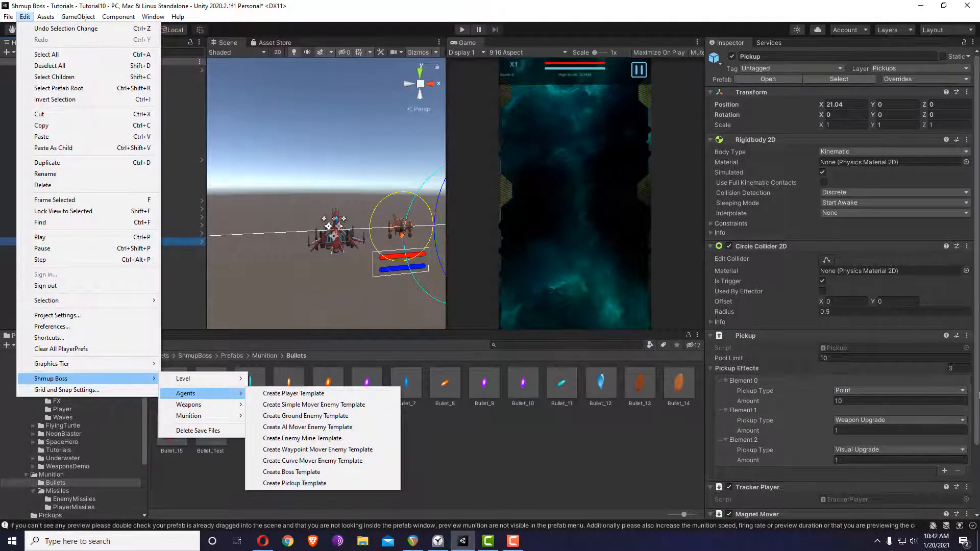
left_click_drag(977, 396, 977, 408)
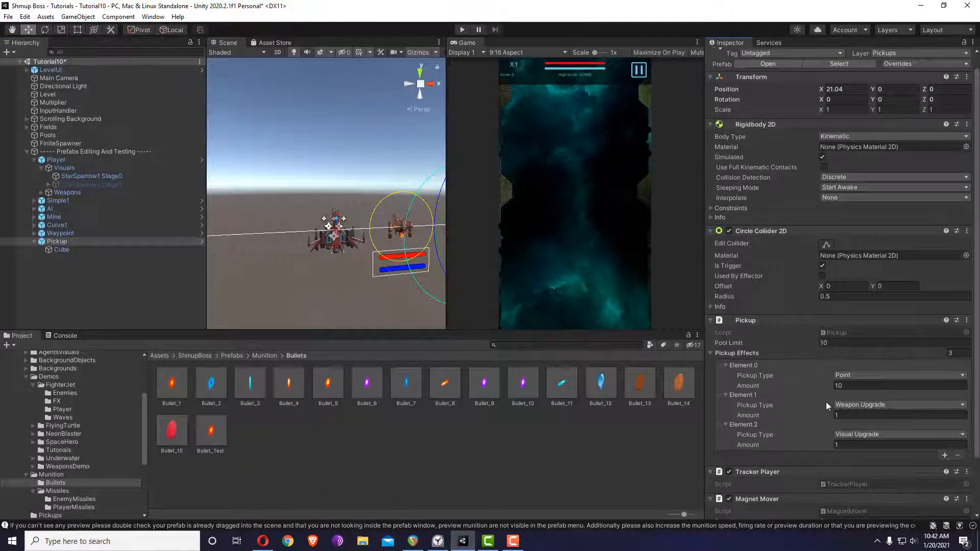
scroll(826, 402, "down", 3)
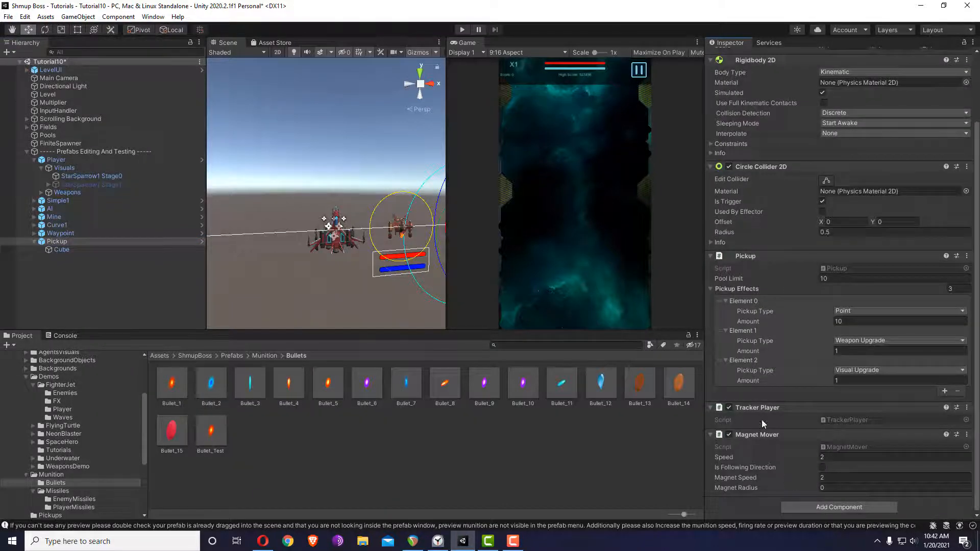
left_click(32, 241)
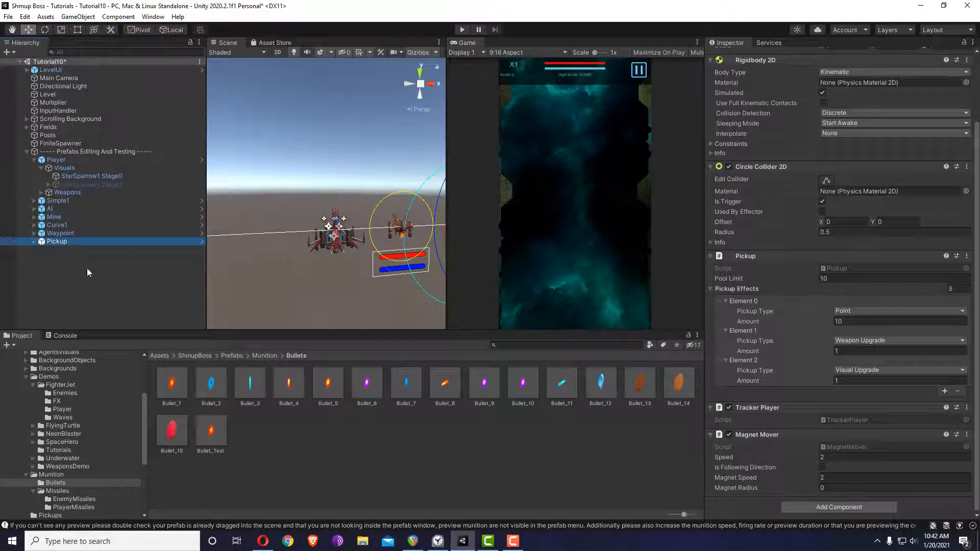
scroll(816, 105, "up", 5)
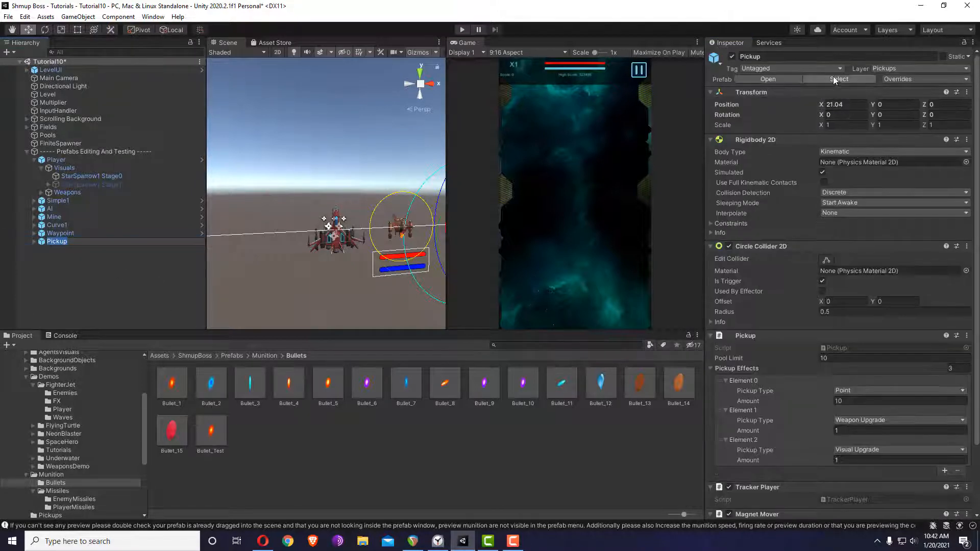
left_click(862, 78)
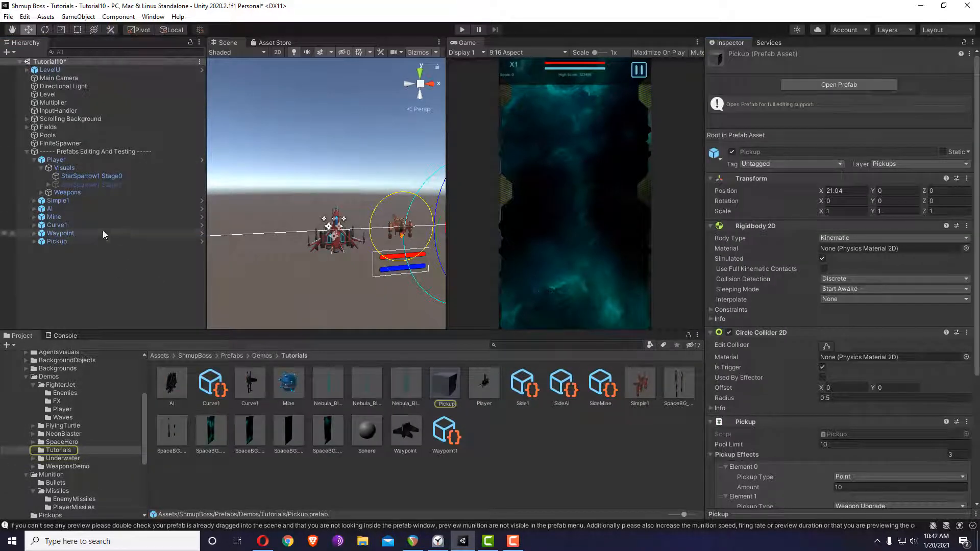
Step: Review the upgrade setup on the Simple1 enemy's drops, the Player with its weapon and visual stages, and the Pickup
left_click(56, 201)
scroll(898, 365, "down", 10)
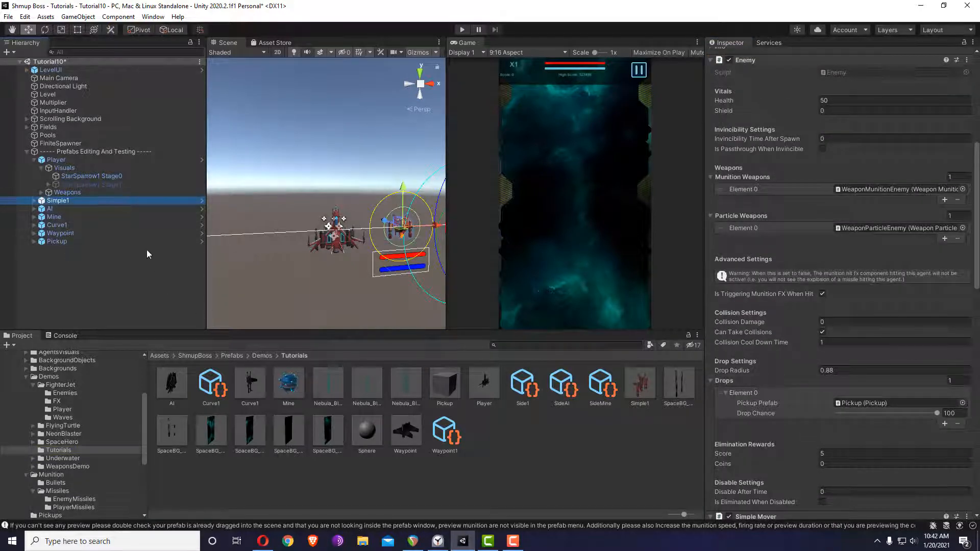
left_click(57, 160)
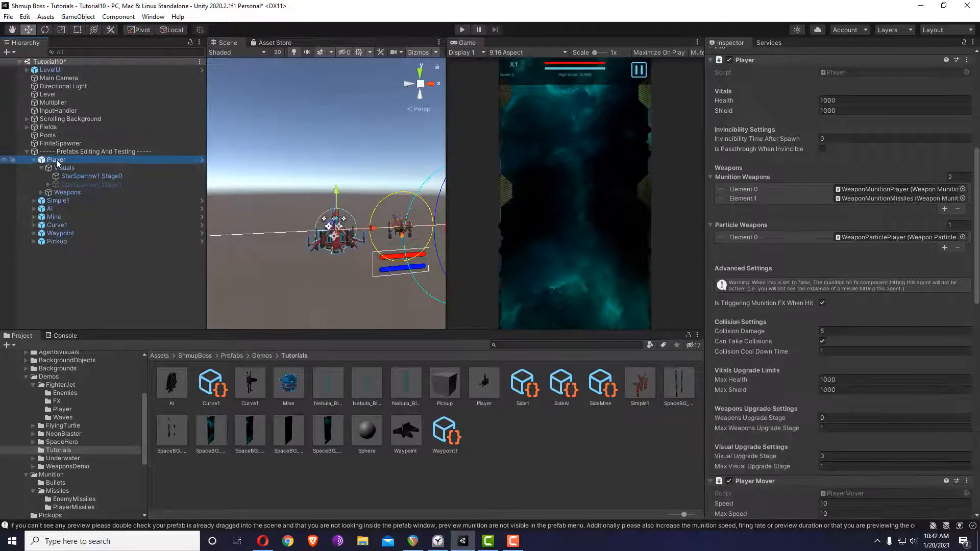
left_click(41, 192)
left_click(73, 203)
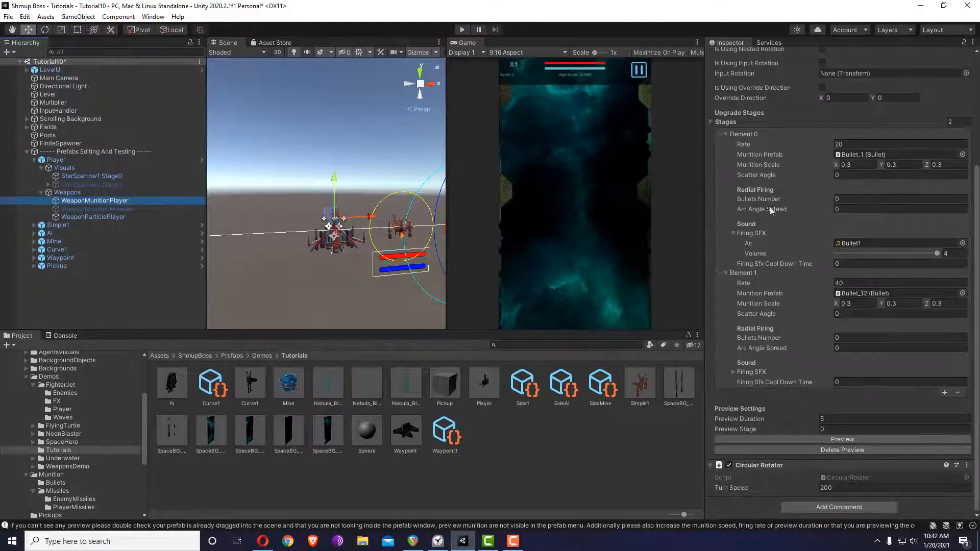
left_click(122, 217)
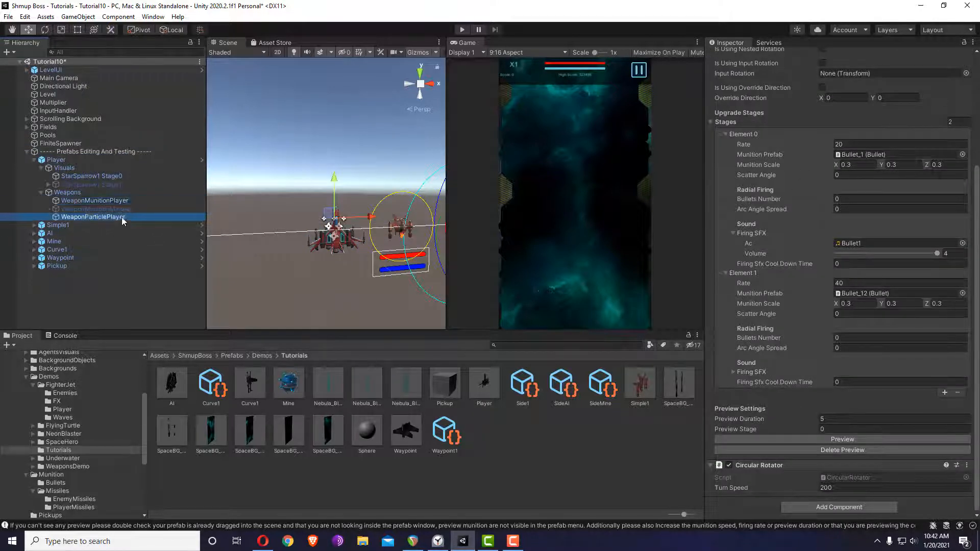
left_click(41, 192)
left_click(57, 159)
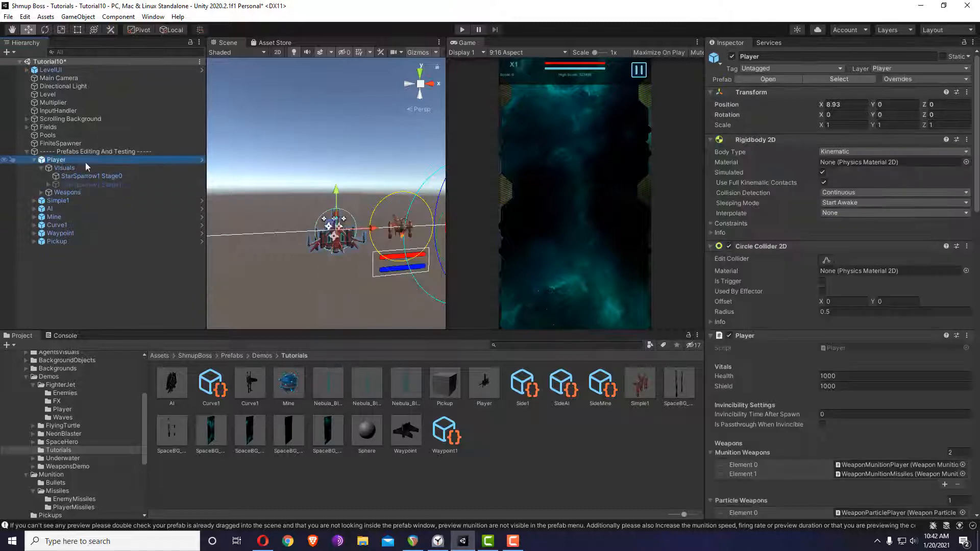
scroll(851, 467, "down", 15)
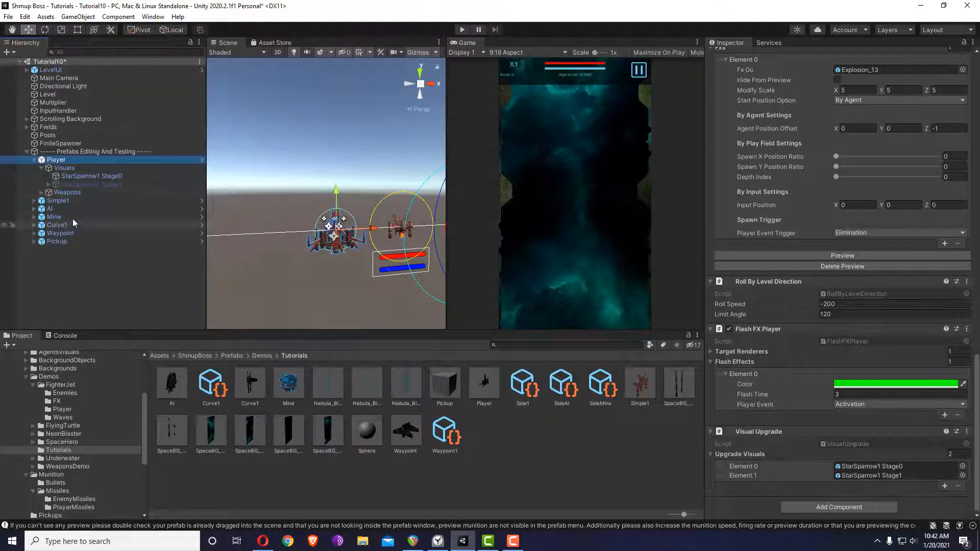
left_click(46, 241)
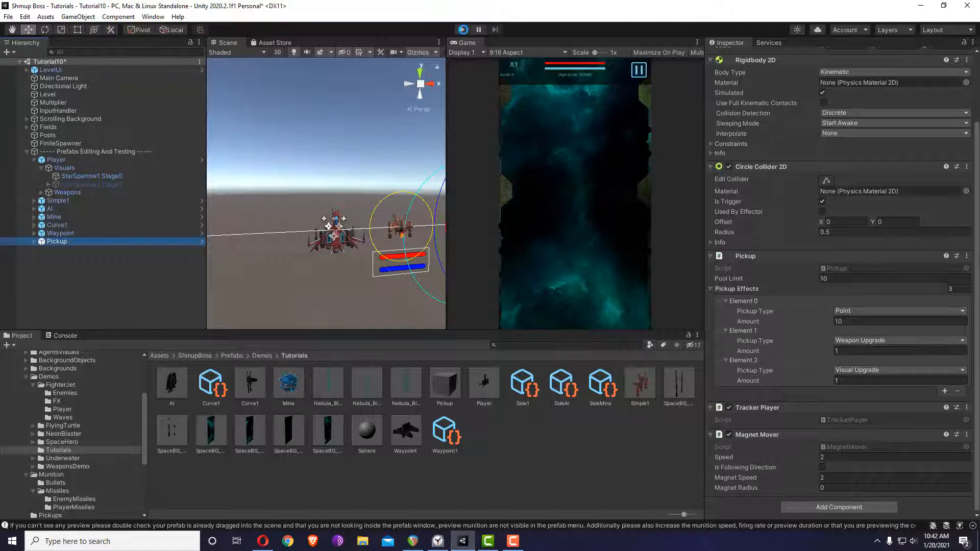
Step: Playtest the level to check the pickup's weapon and visual upgrades on the player ship, and stop the game
left_click(467, 29)
left_click(463, 30)
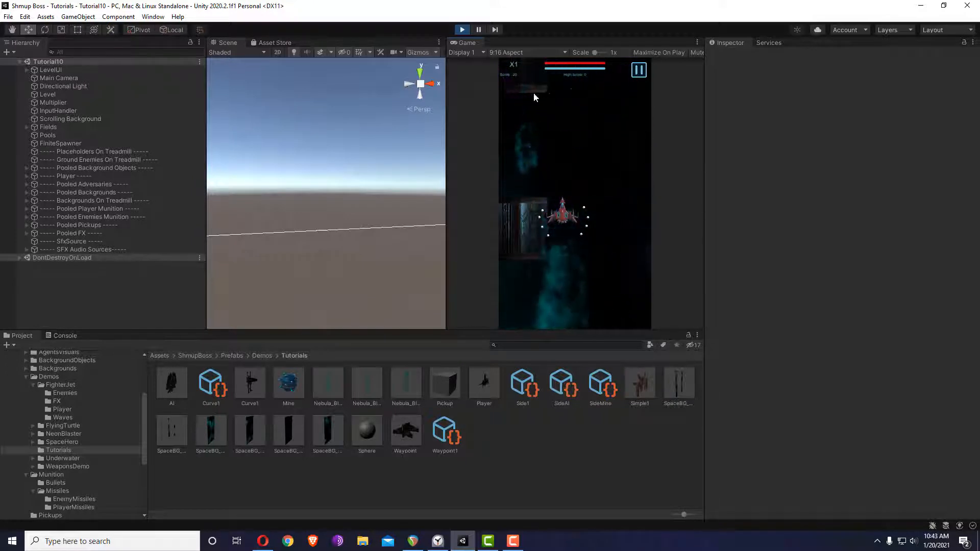
left_click(463, 29)
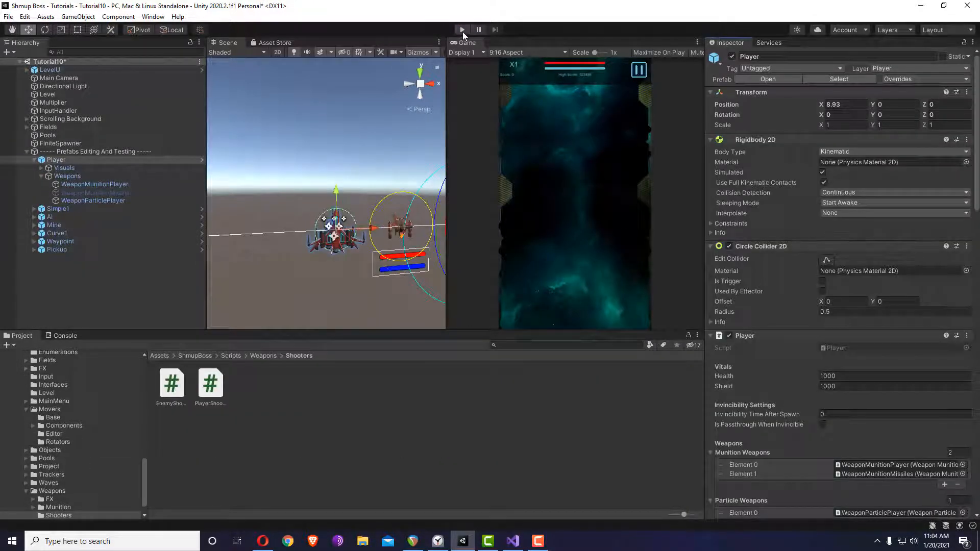
Step: Playtest the level with the sound muted to check how the upgraded weapons fire while the ship moves sideways, and stop the game
left_click(463, 30)
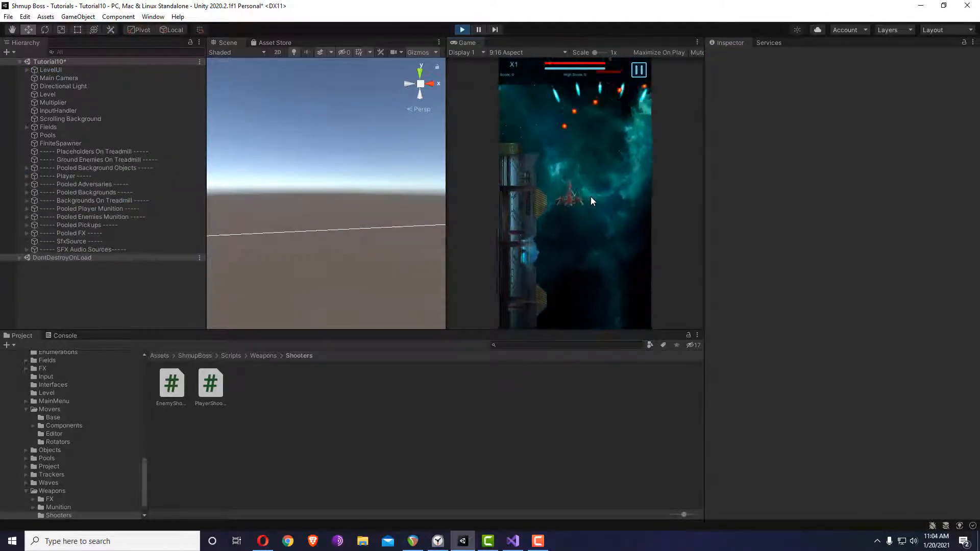
key("XF86AudioMute")
key("Right")
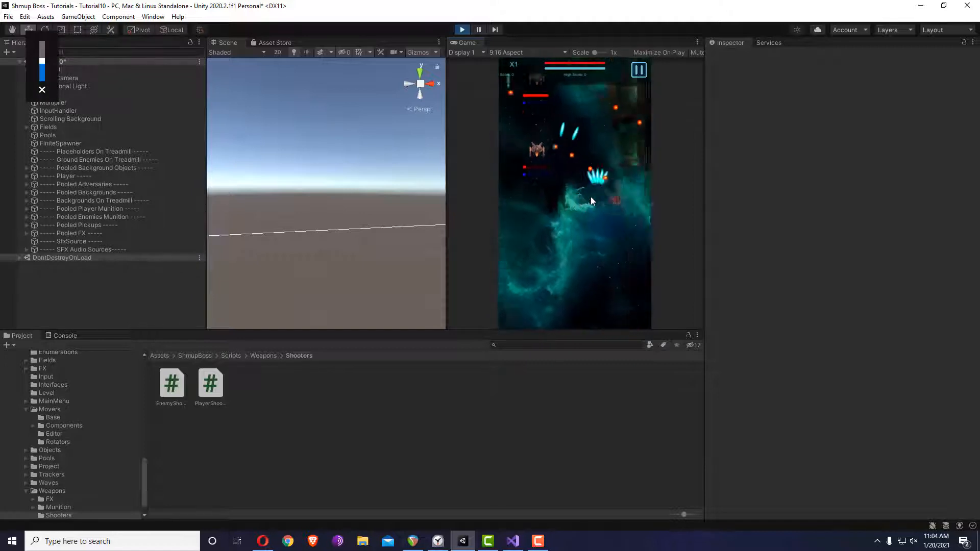
key("Left")
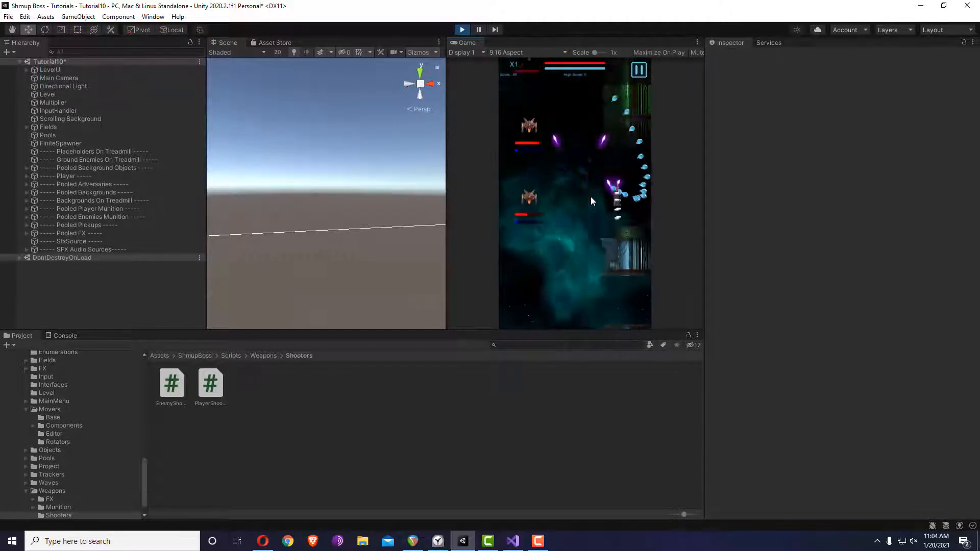
key("Right")
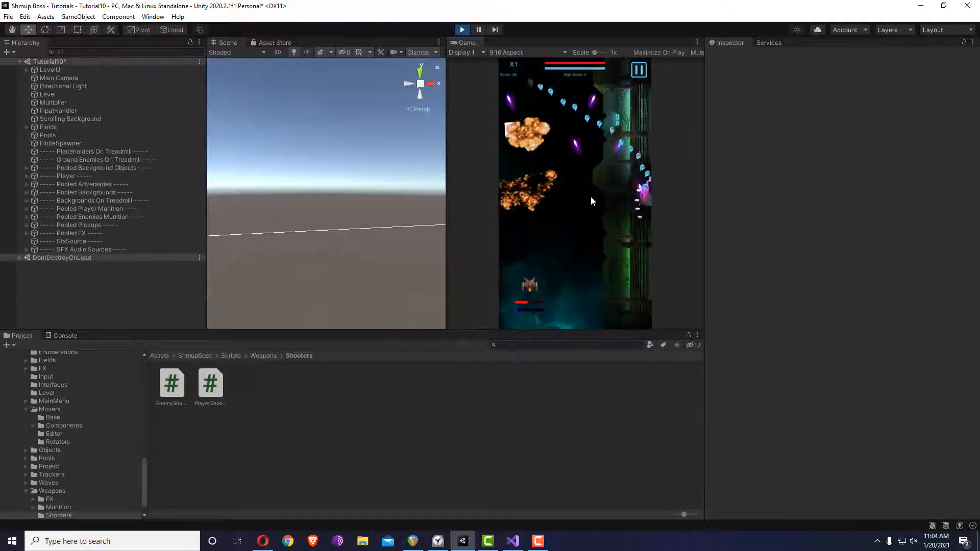
key("Right")
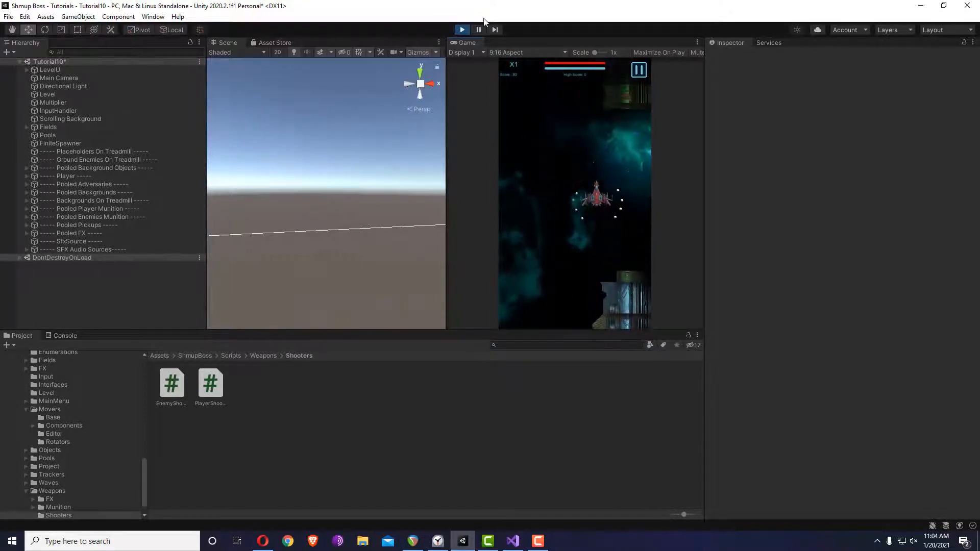
left_click(462, 29)
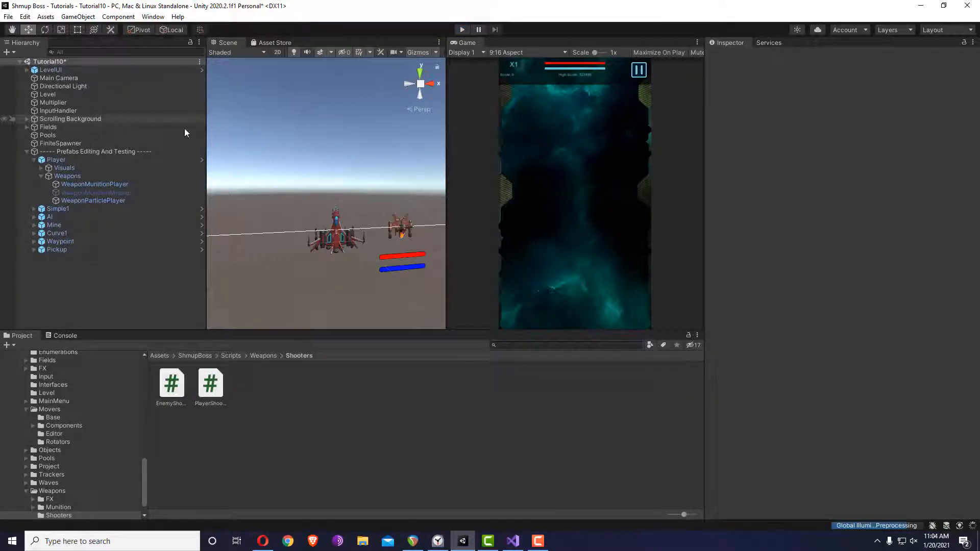
Step: Add a Rotation Stabilizer component to the Player's Weapons object and apply the Player's overrides to its prefab
left_click(109, 166)
left_click(106, 160)
scroll(842, 255, "down", 10)
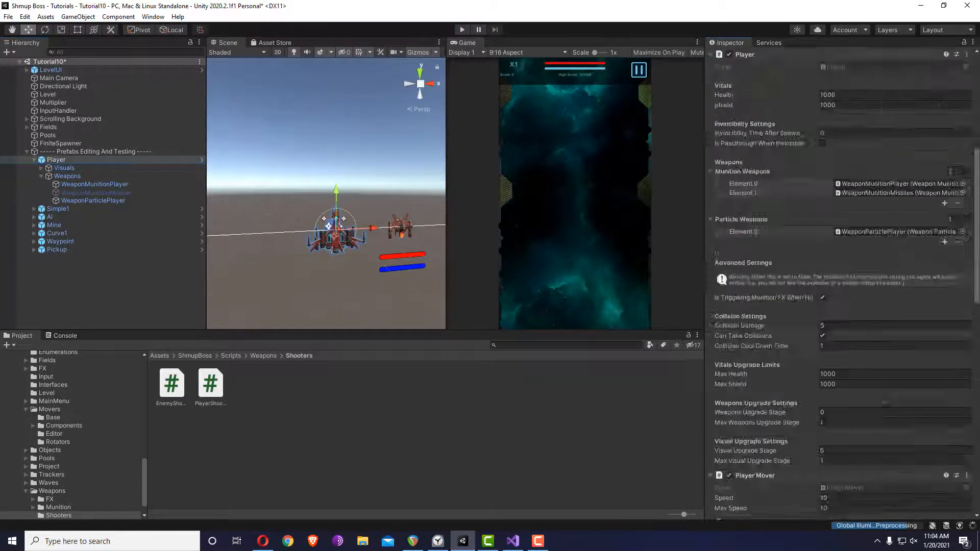
left_click(75, 176)
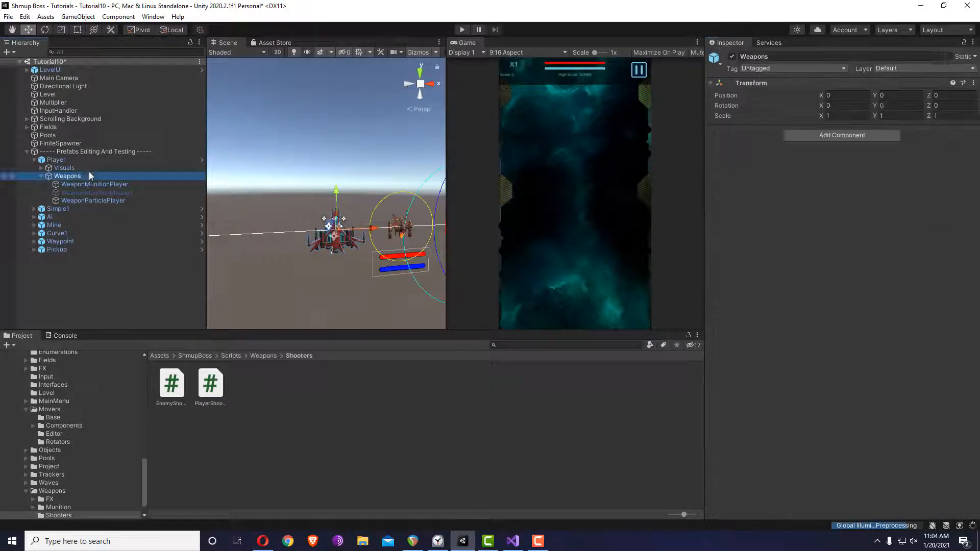
left_click(838, 135)
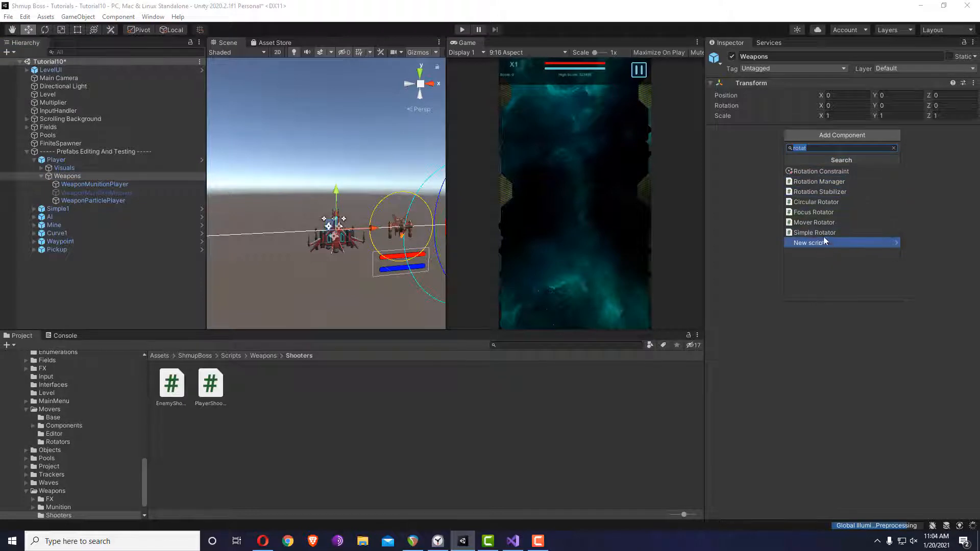
key("BackSpace")
scroll(832, 255, "down", 3)
left_click(822, 254)
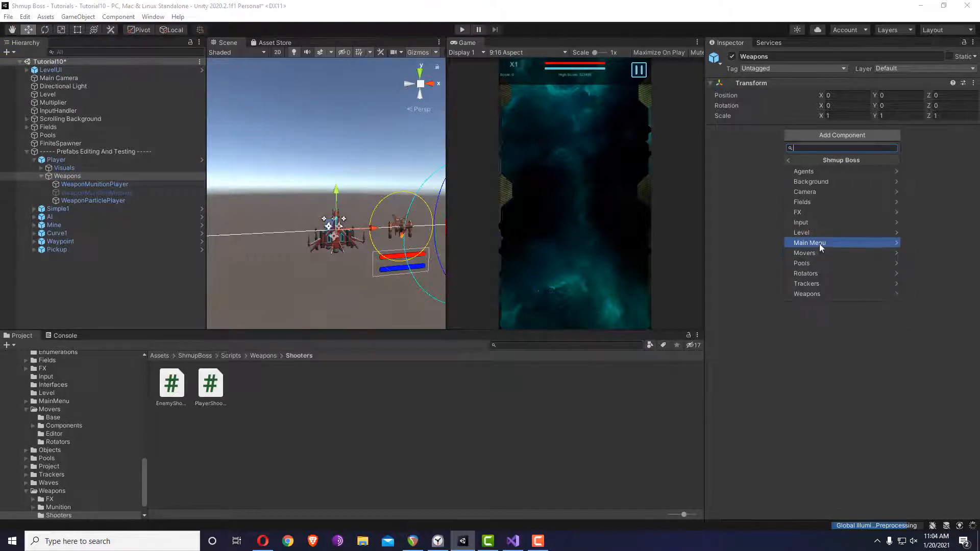
left_click(822, 274)
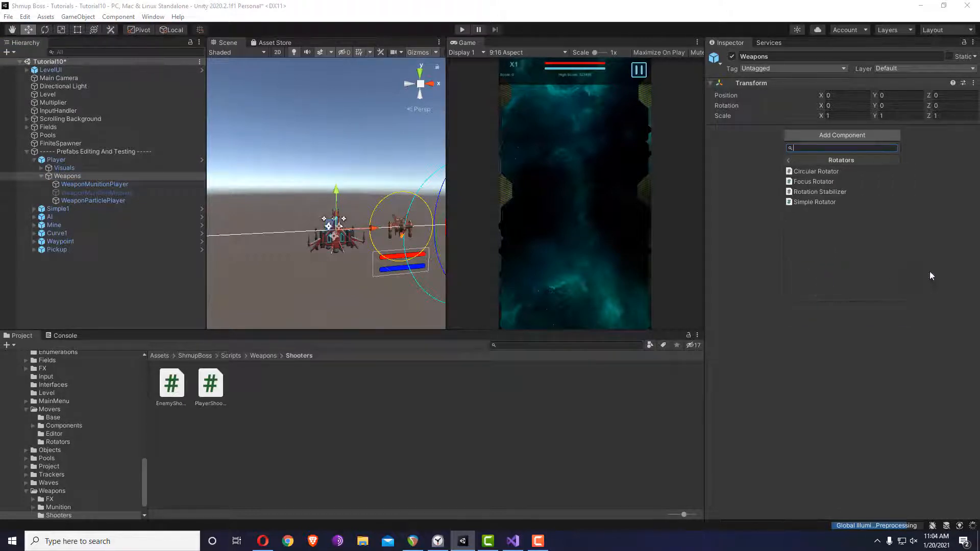
left_click(831, 191)
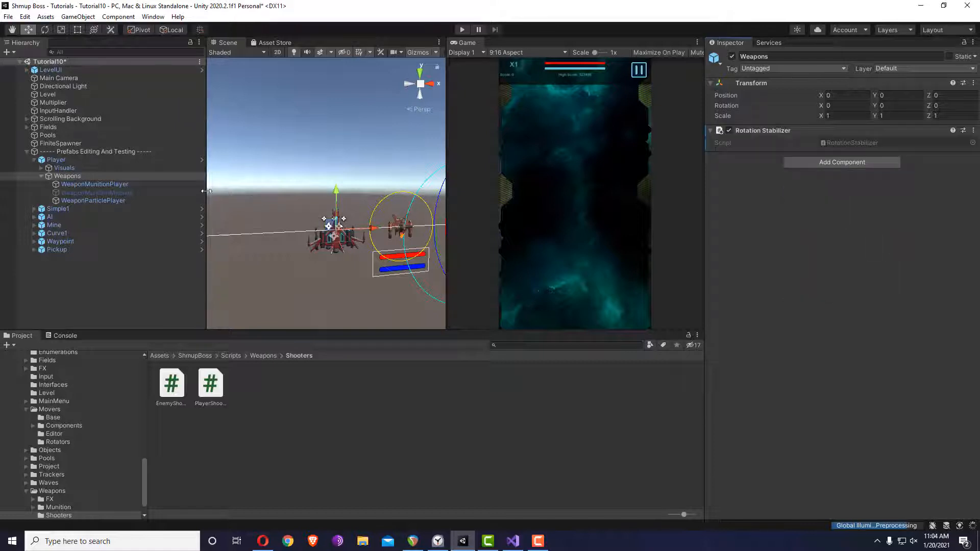
left_click(86, 161)
left_click(926, 80)
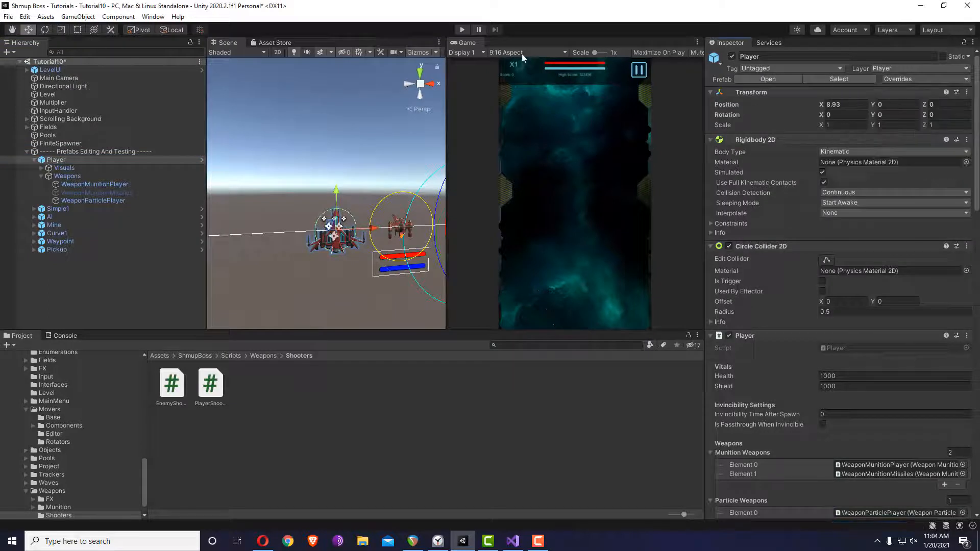
Step: Playtest the level to check the stabilized weapons, stop the game, and review the Weapons object's Rotation Stabilizer
left_click(461, 29)
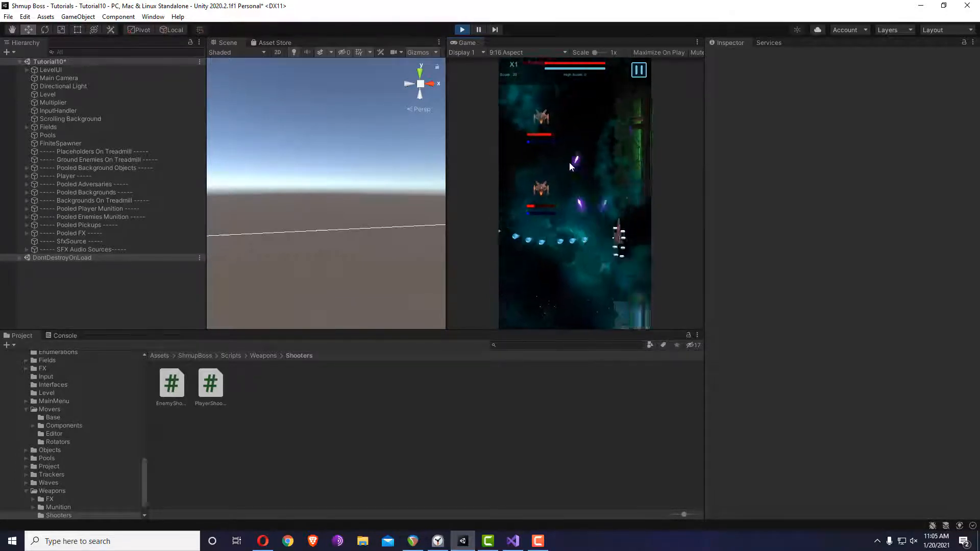
left_click(463, 31)
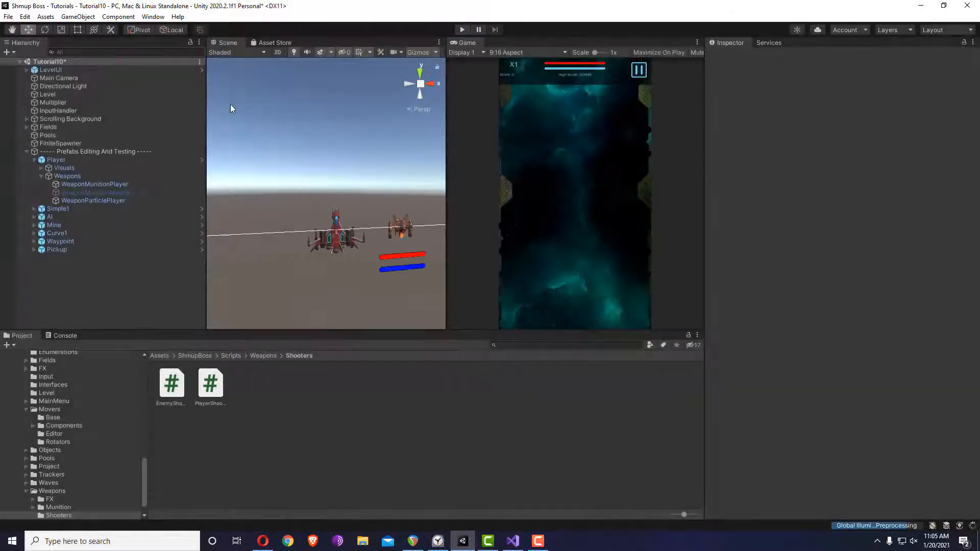
left_click(96, 177)
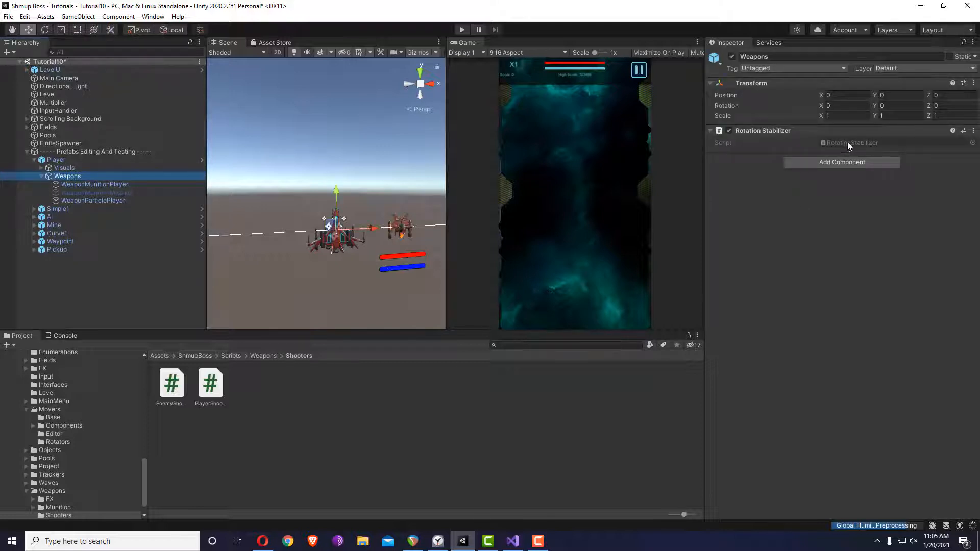
left_click(72, 186)
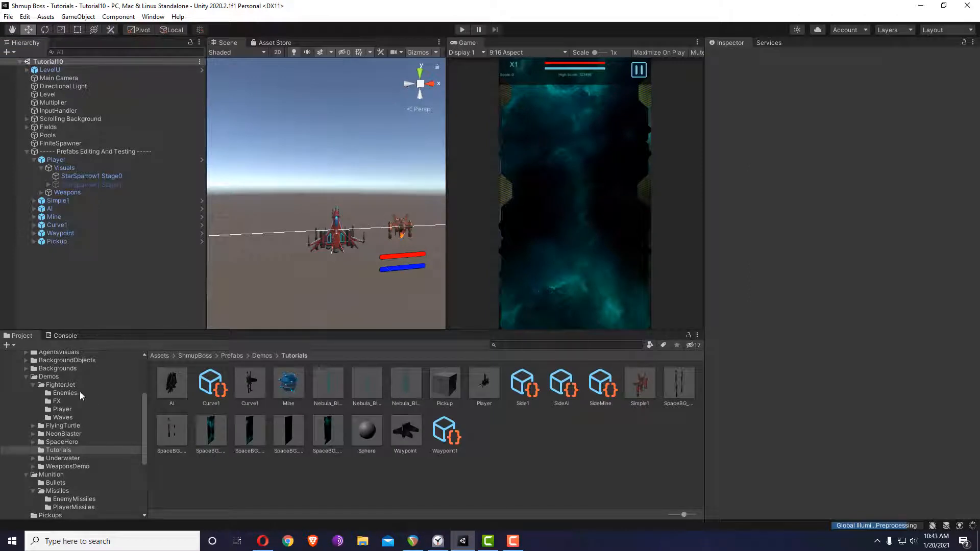
Step: Open the SpaceHeroVertical scene from the project's SpaceHero scenes folder
scroll(80, 401, "down", 3)
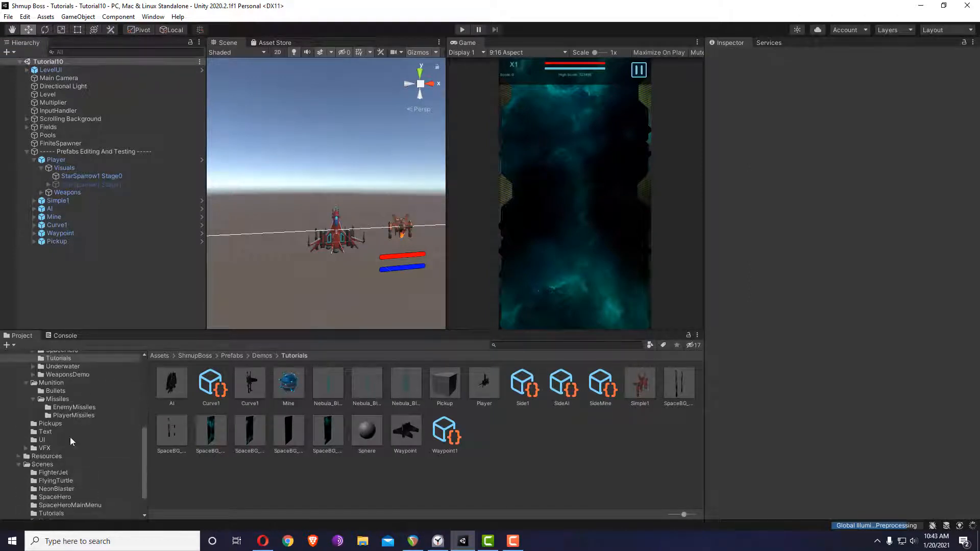
left_click(42, 473)
left_click(58, 497)
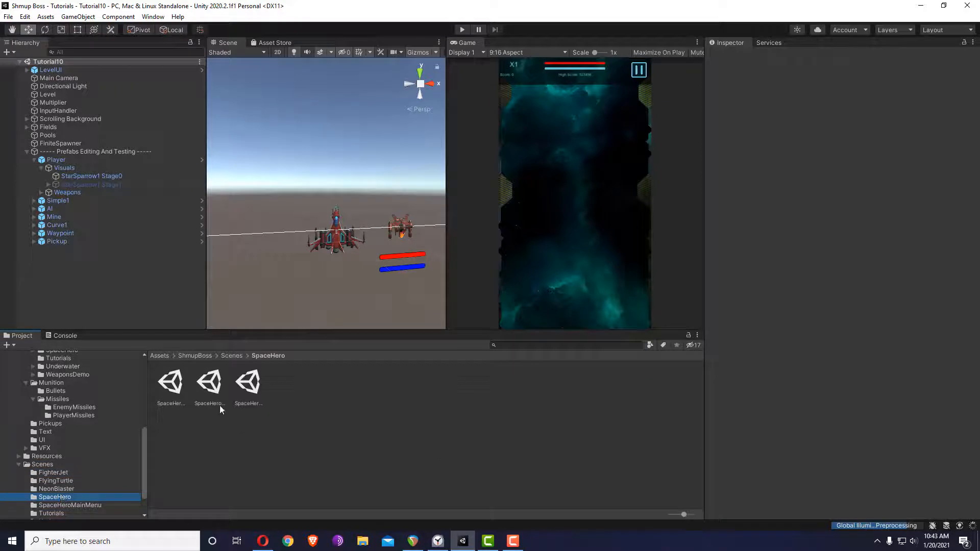
left_click(210, 384)
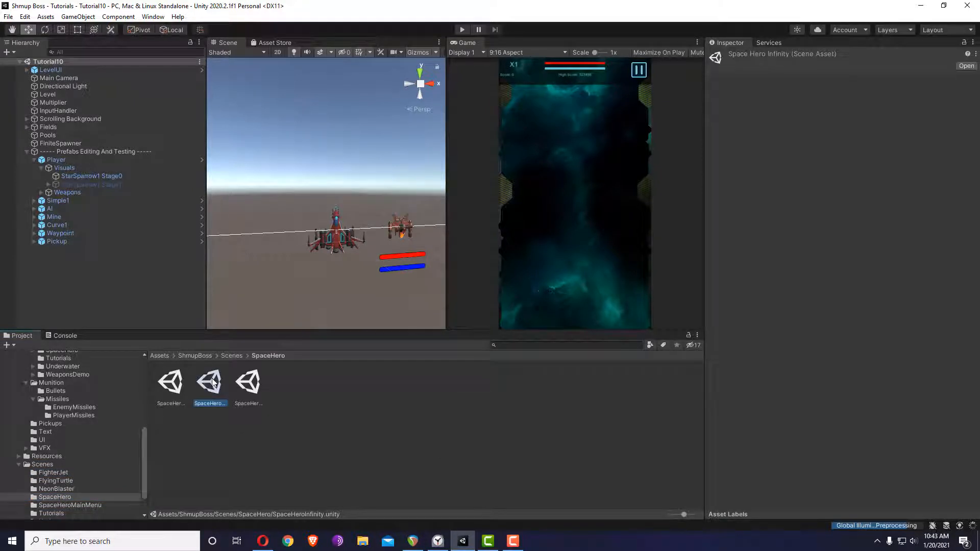
left_click(249, 383)
double_click(251, 388)
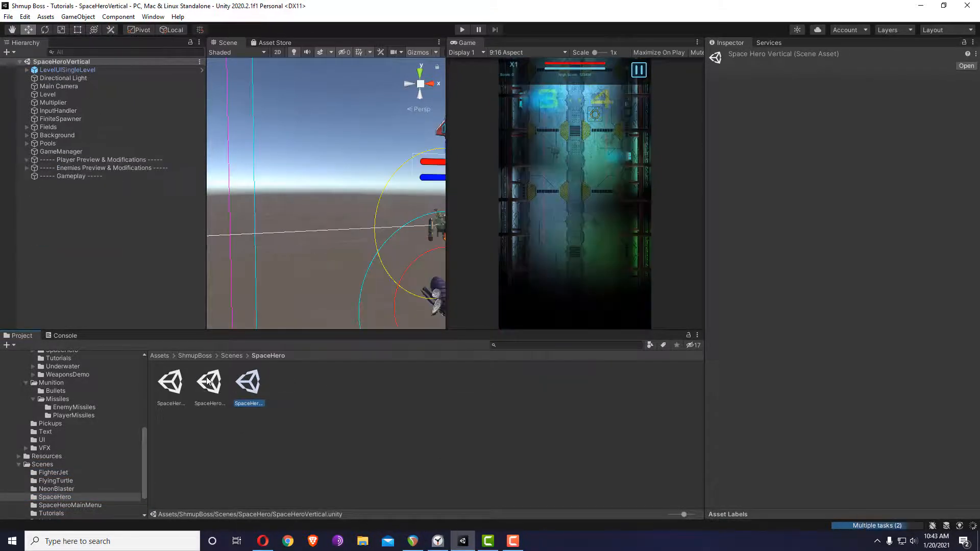
Step: Review the upgrade limits and visual upgrade stages on Player_Vertical_Red_MunitionBullets, locating its StarSparrowStage0 visual in the hierarchy
left_click(27, 160)
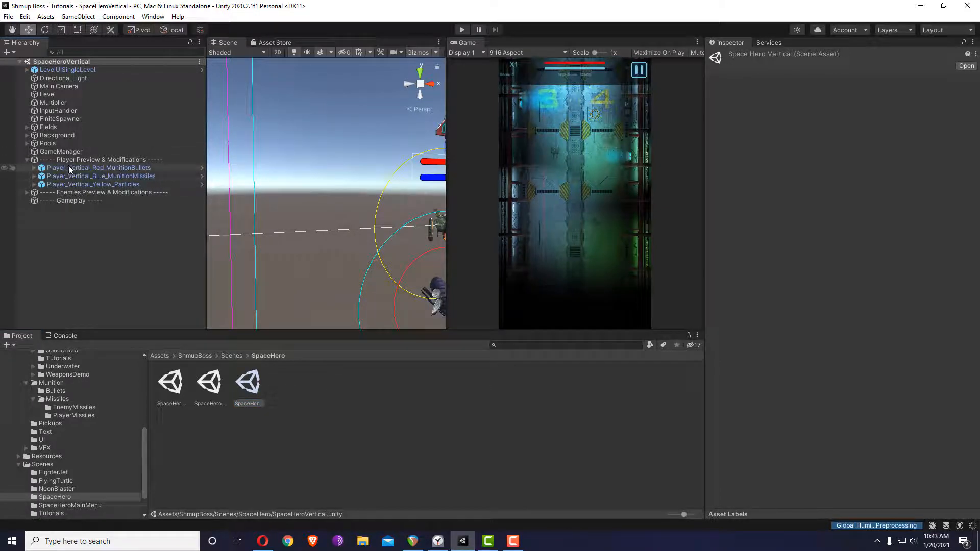
left_click(131, 168)
scroll(903, 354, "down", 15)
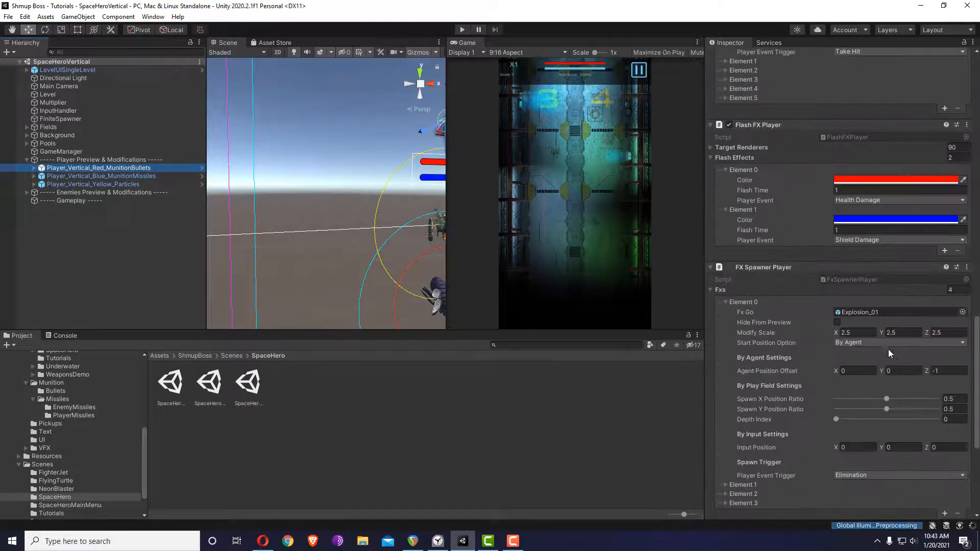
scroll(888, 349, "up", 5)
scroll(869, 309, "up", 4)
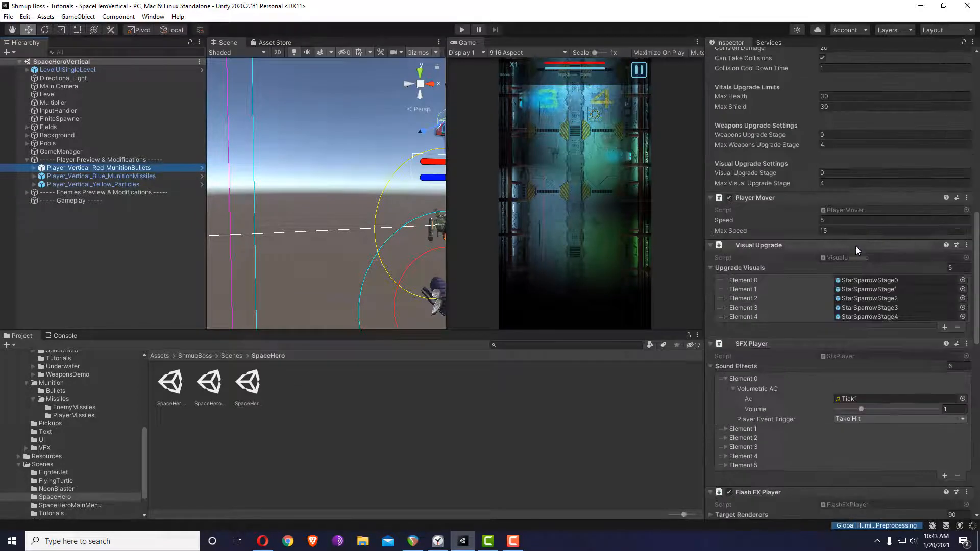
left_click(864, 280)
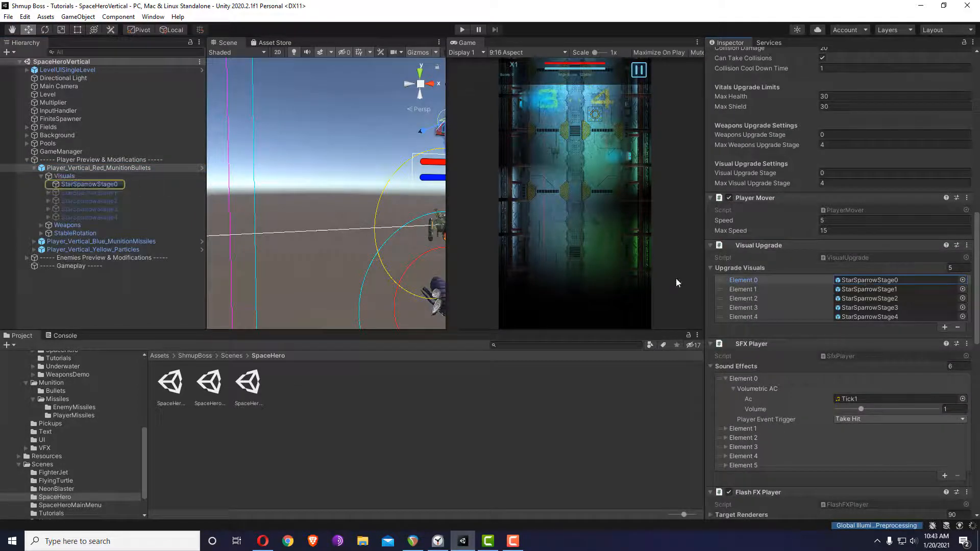
left_click(41, 176)
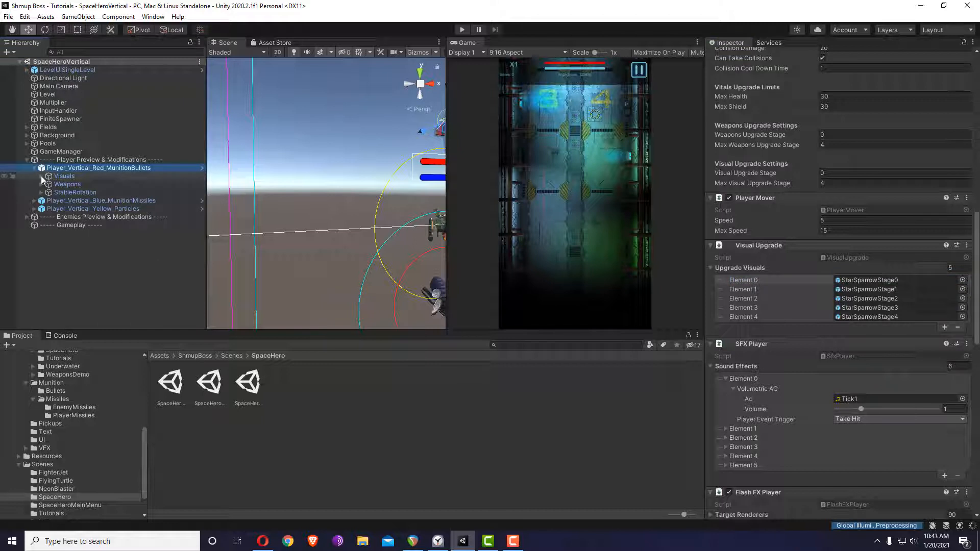
Step: Duplicate the UpgradeWeapons prefab in the project's Prefabs/Pickups folder
scroll(69, 410, "up", 3)
scroll(71, 406, "up", 2)
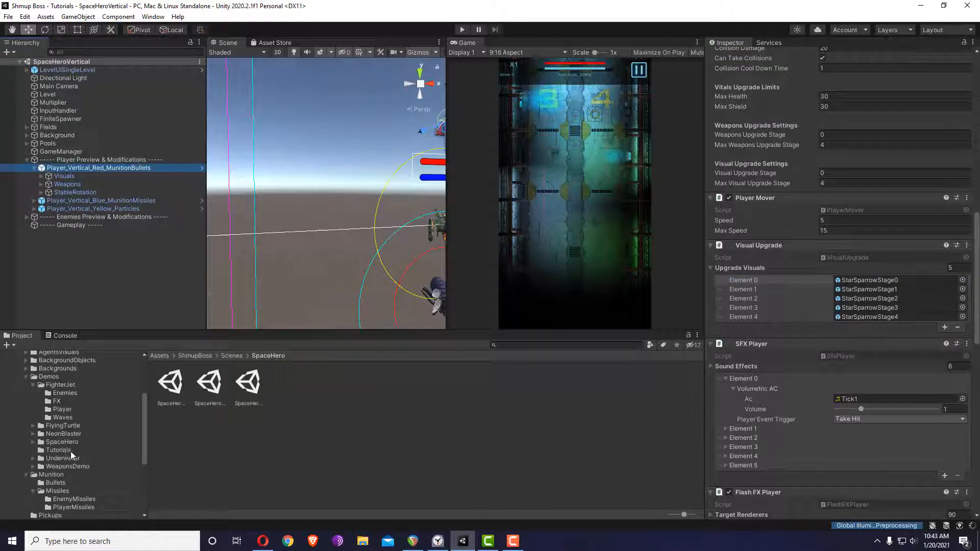
scroll(64, 478, "down", 3)
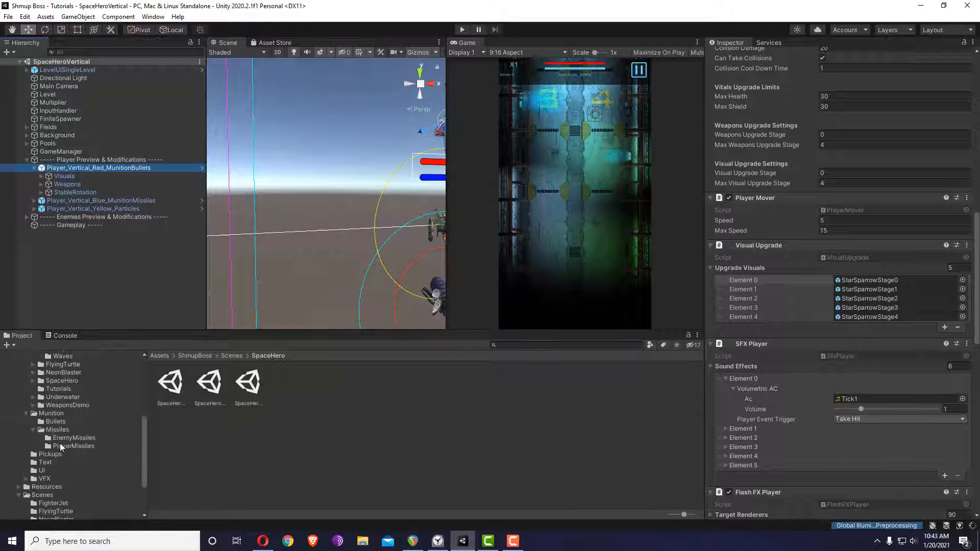
left_click(45, 454)
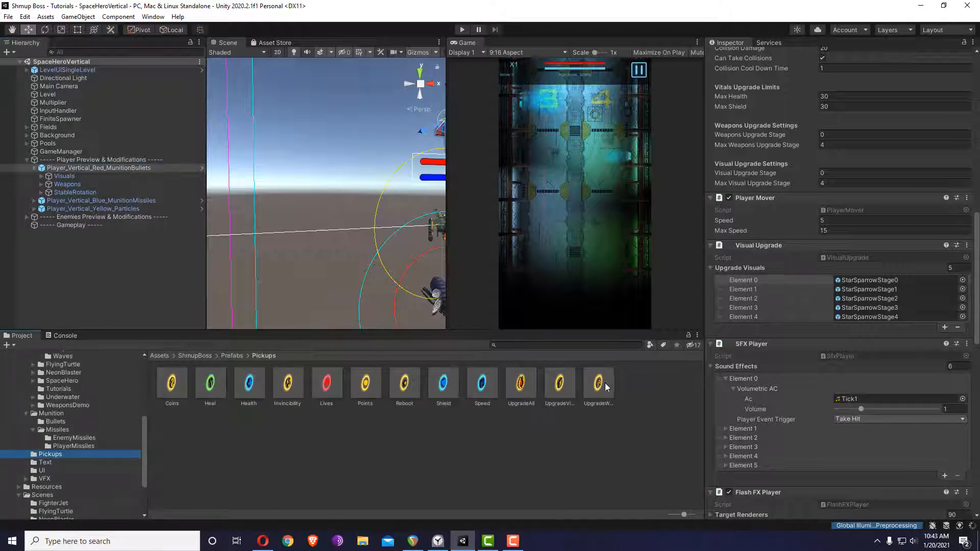
left_click(598, 384)
key("ctrl+d")
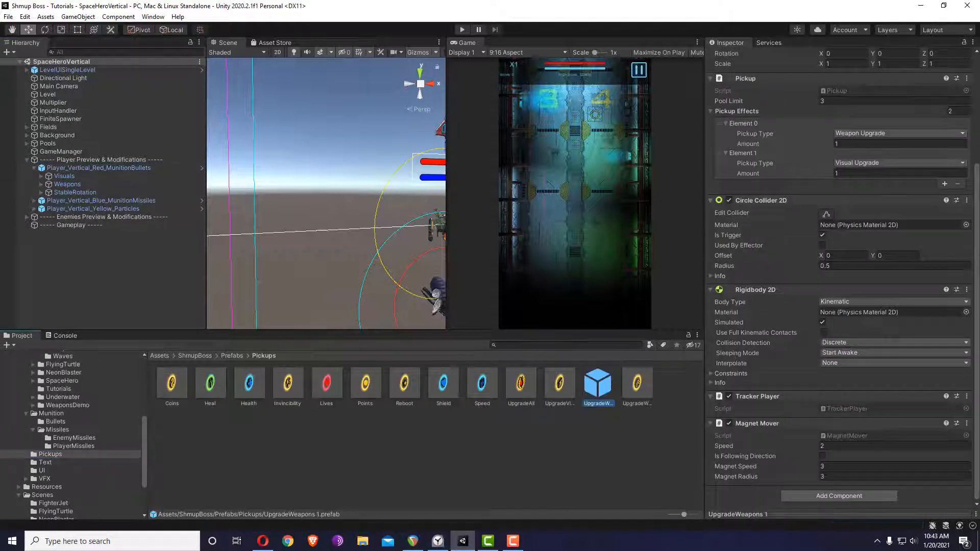